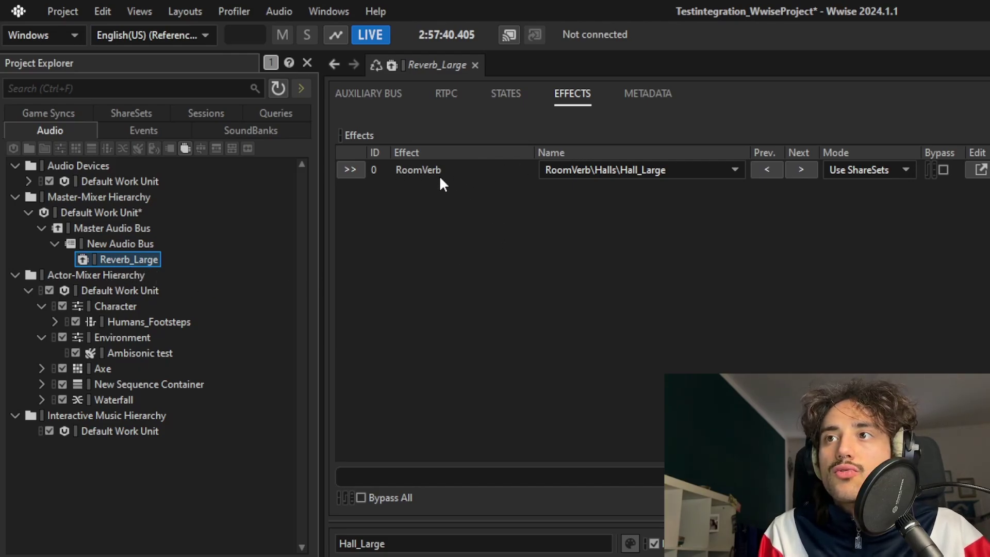
Step: Create a child auxiliary bus named Reverb_Patio under New Audio Bus
double_click(459, 180)
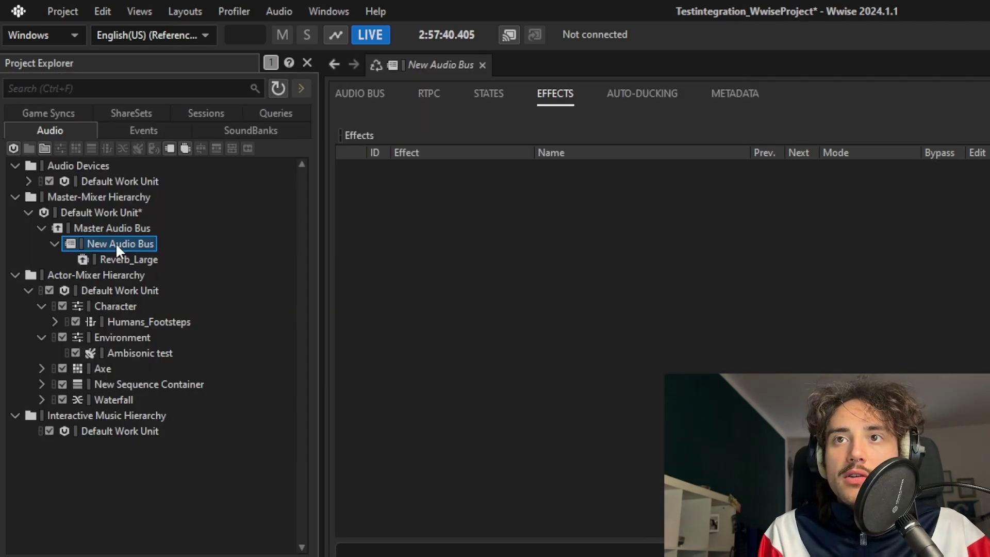
right_click(116, 243)
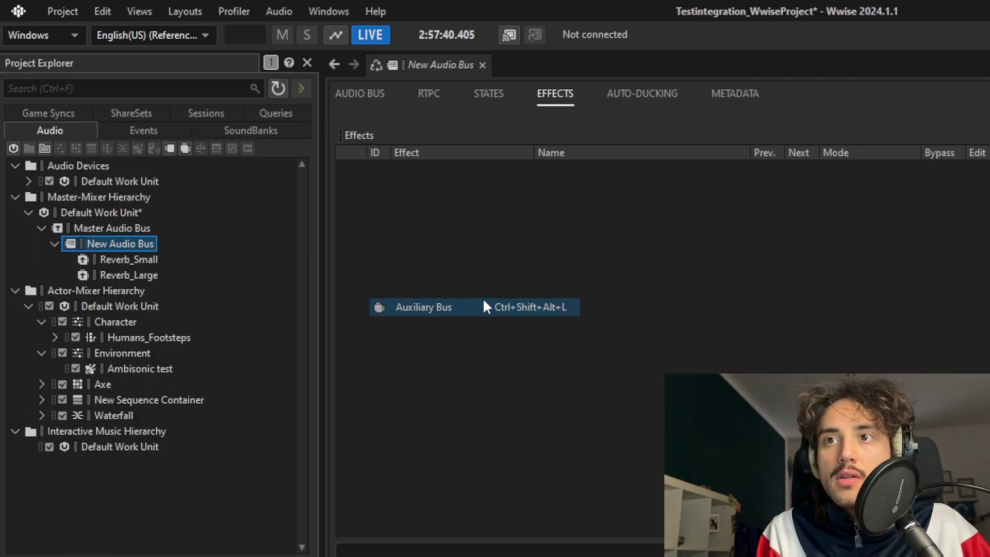
left_click(483, 299)
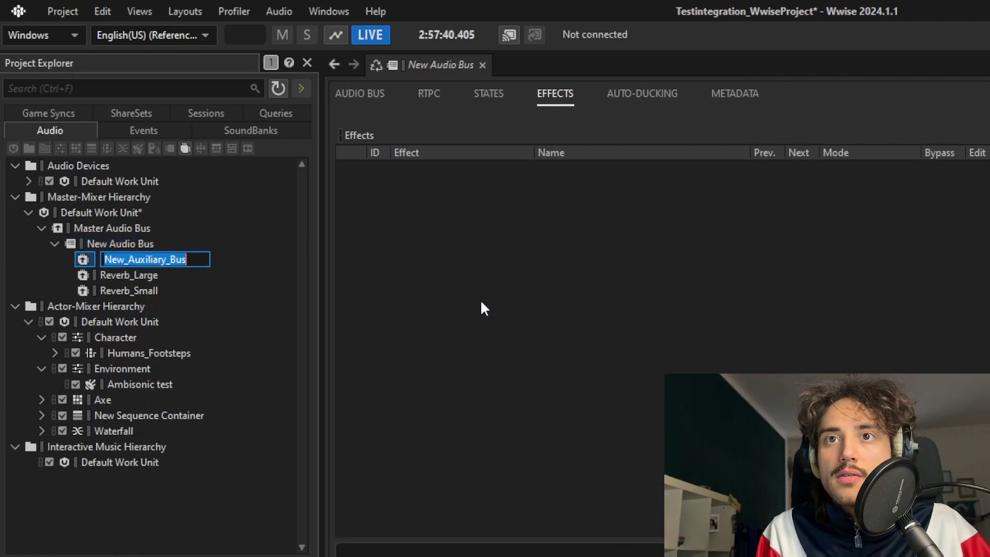
type("Reverb_pATIO")
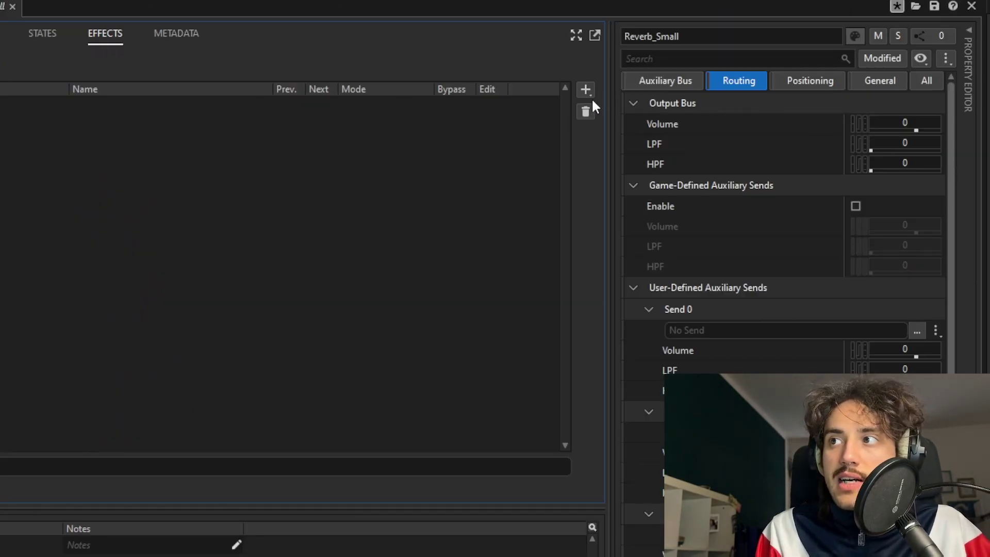
Step: Open the list of effects that can be added to the Reverb_Small auxiliary bus
left_click(586, 90)
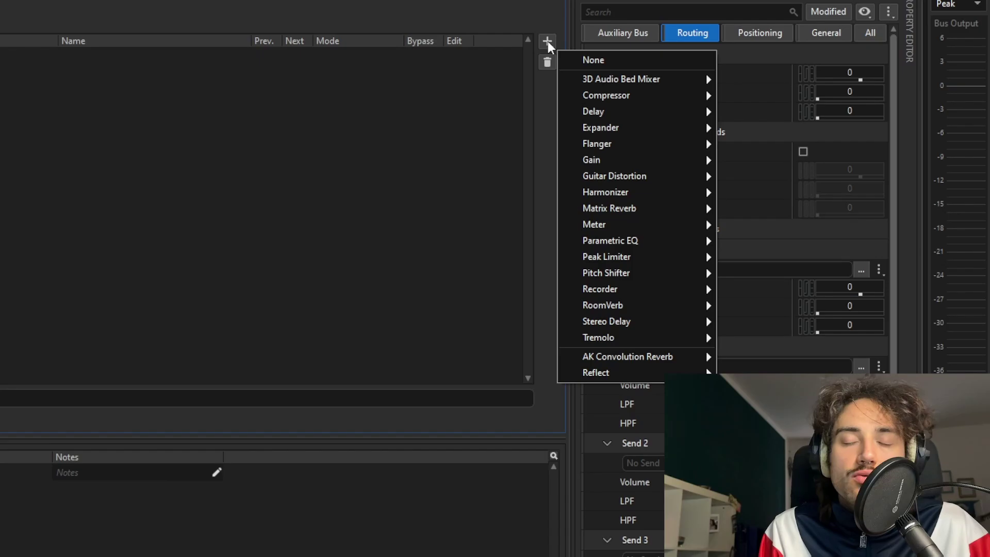
mouse_move(664, 358)
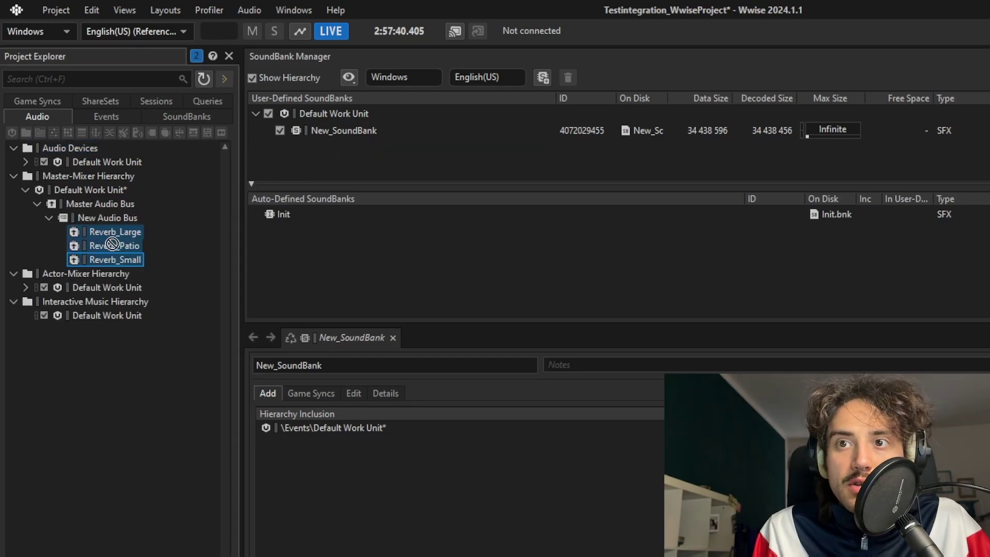
Step: Add the Reverb_Large, Reverb_Patio and Reverb_Small auxiliary buses to New_SoundBank
left_click_drag(112, 245, 324, 131)
right_click(390, 128)
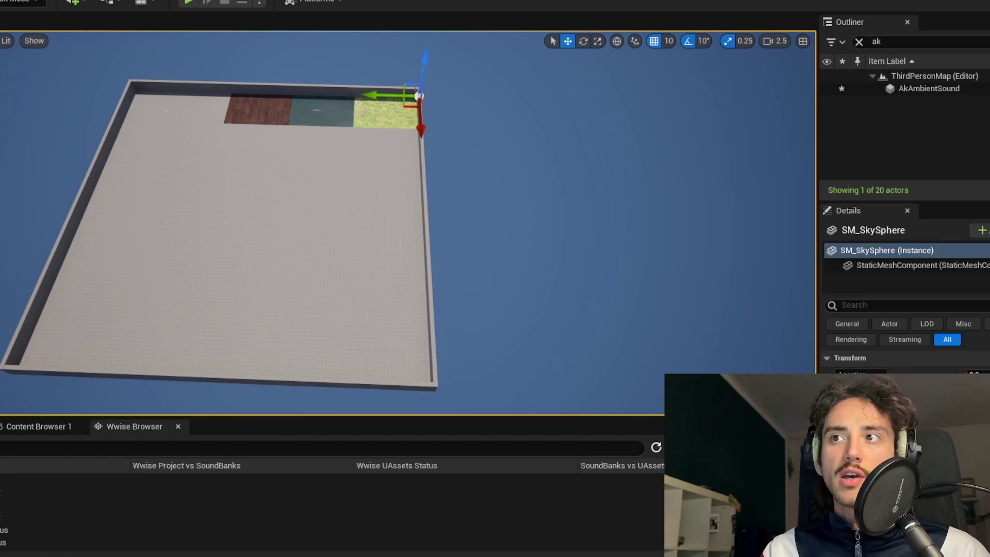
Step: In the Unreal level, place a cube on the floor near the corner and scale it into a thin wall
left_click(73, 2)
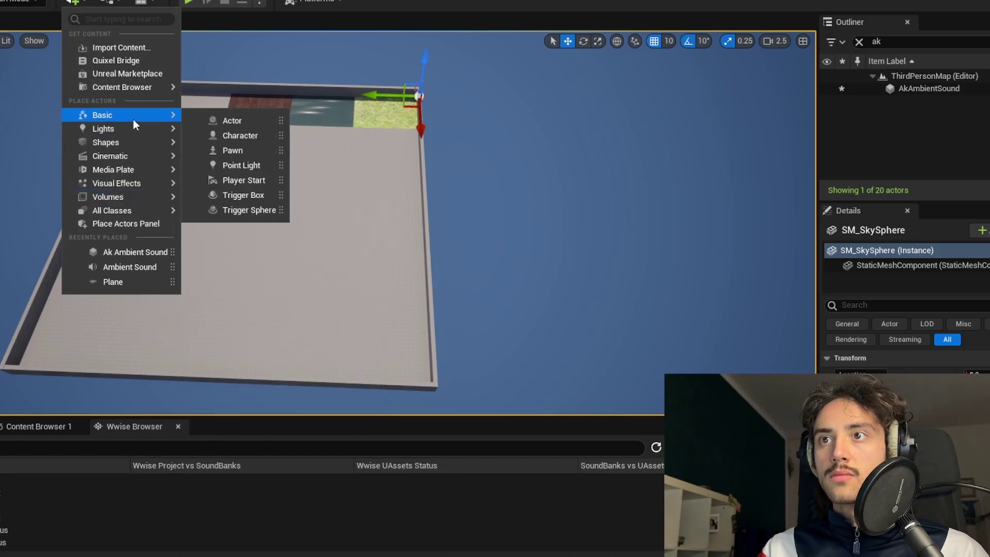
mouse_move(132, 143)
left_click_drag(232, 149, 317, 298)
key("r")
key("w")
right_click_drag(316, 298, 361, 258)
Step: Duplicate the wall to the opposite side, then resize both walls together and lower them onto the floor
left_click_drag(333, 172, 432, 188, "alt")
left_click(294, 175, "ctrl")
key("r")
right_click_drag(294, 174, 356, 129)
key("w")
left_click_drag(358, 286, 358, 180)
key("r")
key("w")
left_click_drag(359, 231, 358, 240)
right_click_drag(361, 232, 289, 268)
left_click_drag(237, 50, 239, 77)
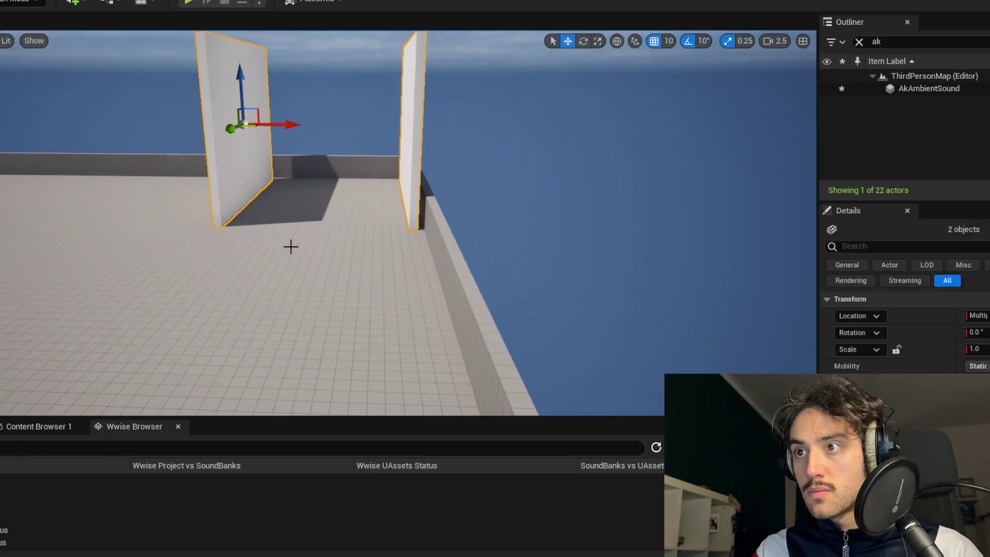
Step: Nudge one wall, then duplicate both walls and rotate the copies perpendicular to the originals
right_click_drag(290, 245, 380, 227)
left_click(381, 212)
left_click_drag(343, 204, 346, 203)
right_click_drag(347, 202, 361, 247)
left_click(361, 250, "ctrl")
left_click_drag(337, 269, 235, 254, "alt")
key("e")
key("w")
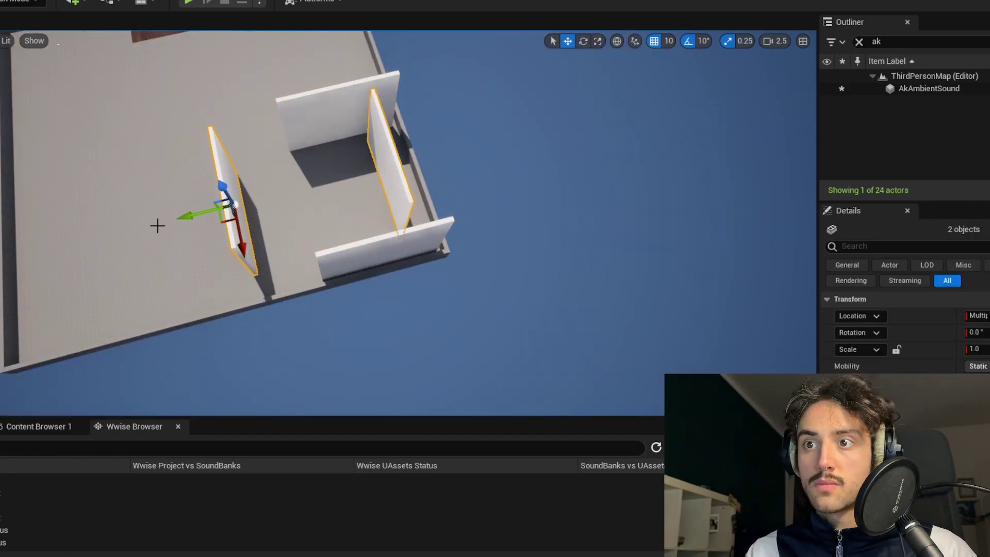
Step: Move the two rotated walls against the original walls to start enclosing a rectangular room in the corner
left_click_drag(186, 217, 207, 213)
right_click_drag(207, 213, 333, 167)
left_click_drag(335, 162, 327, 163)
right_click_drag(327, 163, 90, 206)
left_click_drag(78, 220, 74, 226)
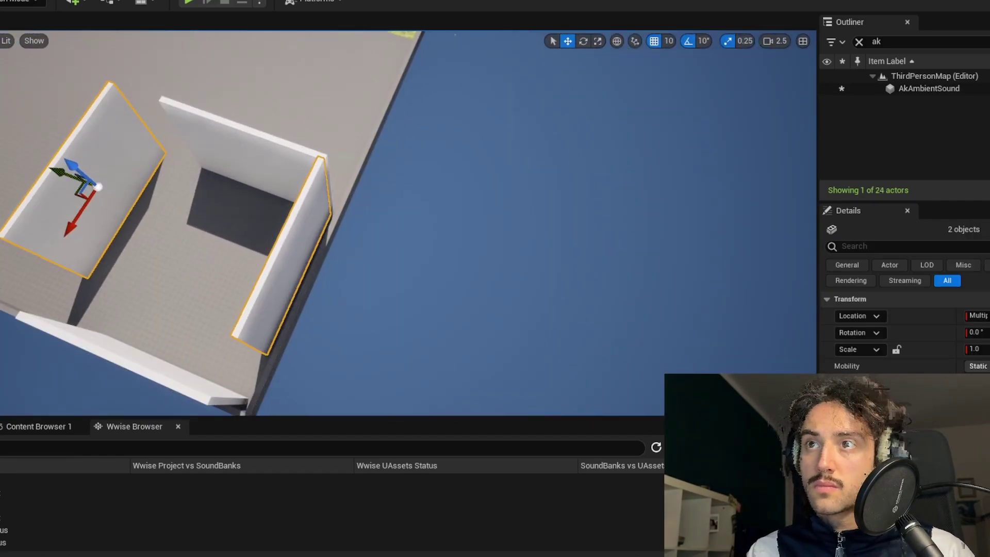
right_click_drag(73, 227, 303, 206)
left_click(310, 211)
left_click_drag(303, 191, 298, 192)
Step: Rescale and shift the outer side wall so that it meets the adjoining walls of the room
left_click(362, 196)
right_click_drag(361, 196, 454, 206)
left_click(454, 206)
key("r")
left_click_drag(427, 219, 407, 221)
key("w")
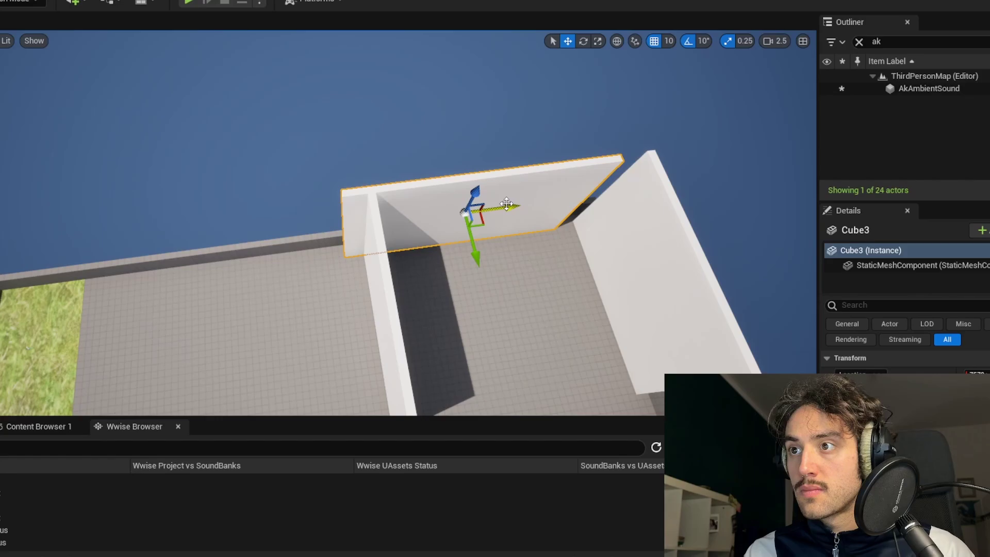
left_click_drag(511, 207, 535, 211)
key("r")
key("w")
Step: Turn the remaining side wall horizontal, move it on top of the room and scale it into a roof
left_click(289, 222)
right_click_drag(295, 223, 181, 191)
left_click(181, 191)
key("e")
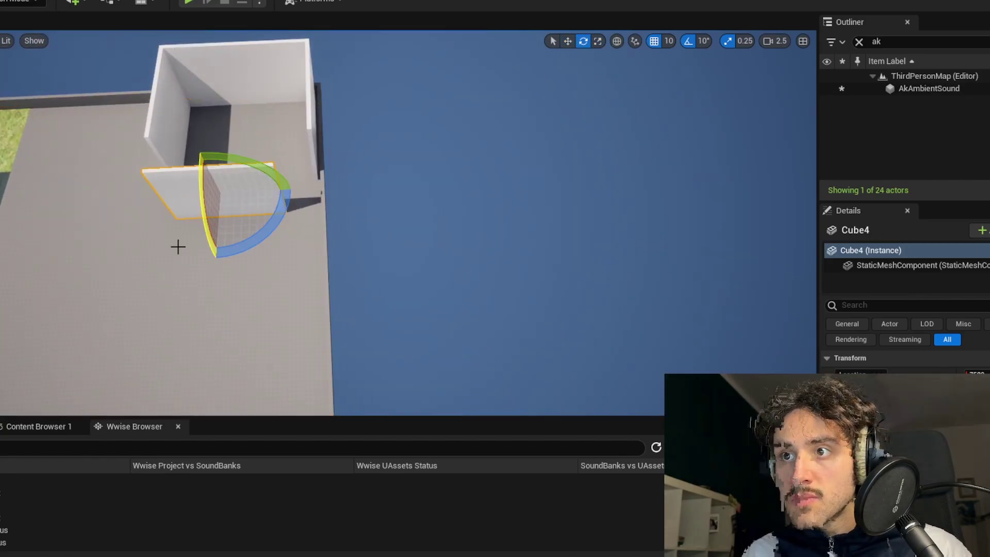
left_click_drag(177, 246, 155, 207)
key("w")
left_click_drag(330, 241, 343, 242)
right_click_drag(342, 241, 439, 244)
left_click_drag(445, 242, 444, 237)
key("r")
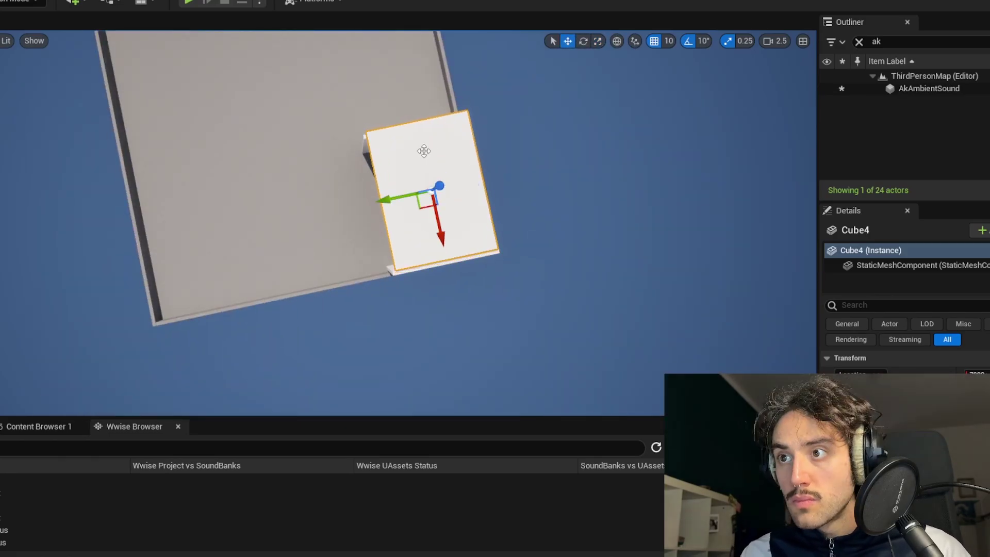
key("r")
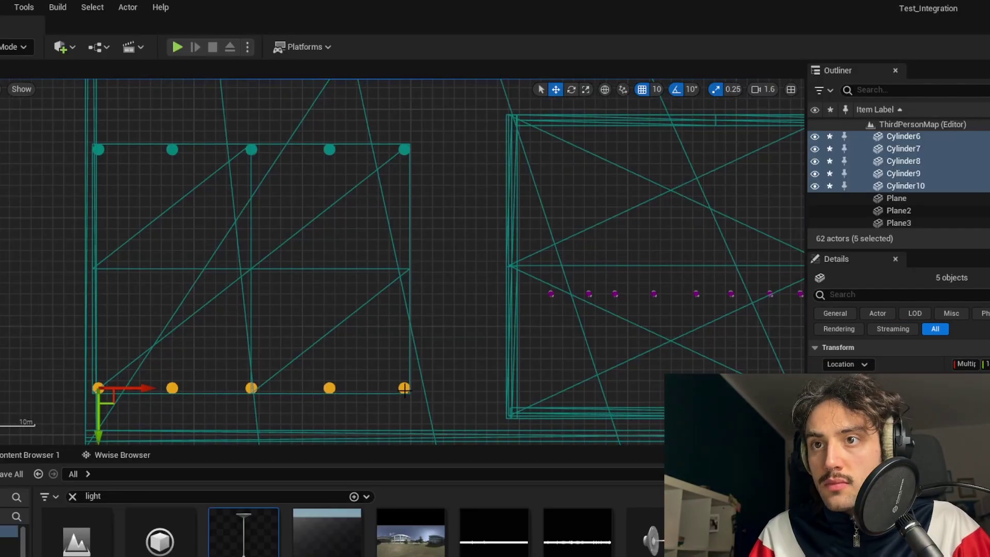
Step: Duplicate a corner column to the middle of one side of the patio and copy it to the opposite side
left_click(406, 387)
left_click_drag(411, 437, 411, 318, "alt")
left_click_drag(450, 268, 143, 296, "alt")
right_click_drag(466, 249, 1, 233)
left_click(87, 274)
left_click(125, 274, "ctrl")
left_click(151, 275, "ctrl")
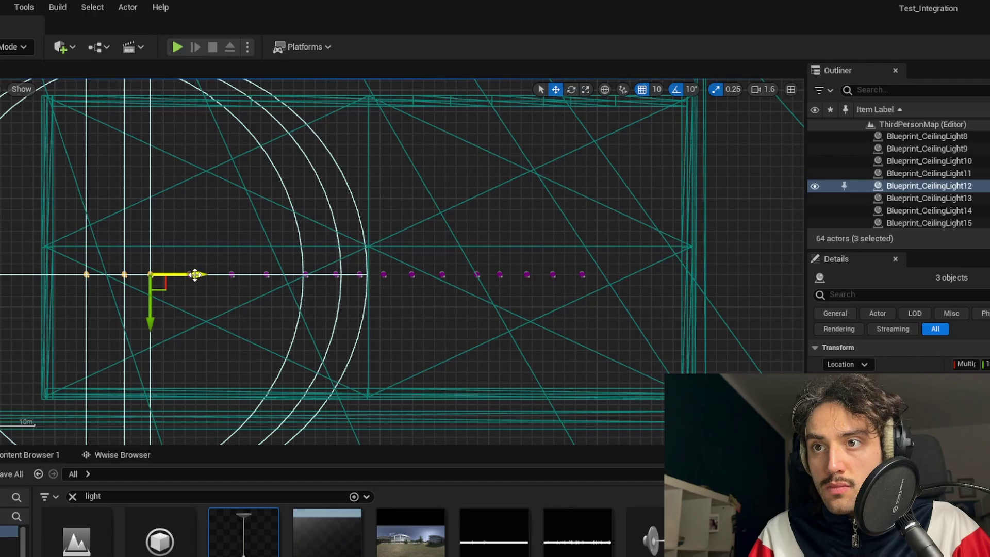
left_click(190, 275, "ctrl")
left_click(232, 274, "ctrl")
left_click(267, 274, "ctrl")
left_click(306, 275, "ctrl")
left_click(582, 274, "ctrl")
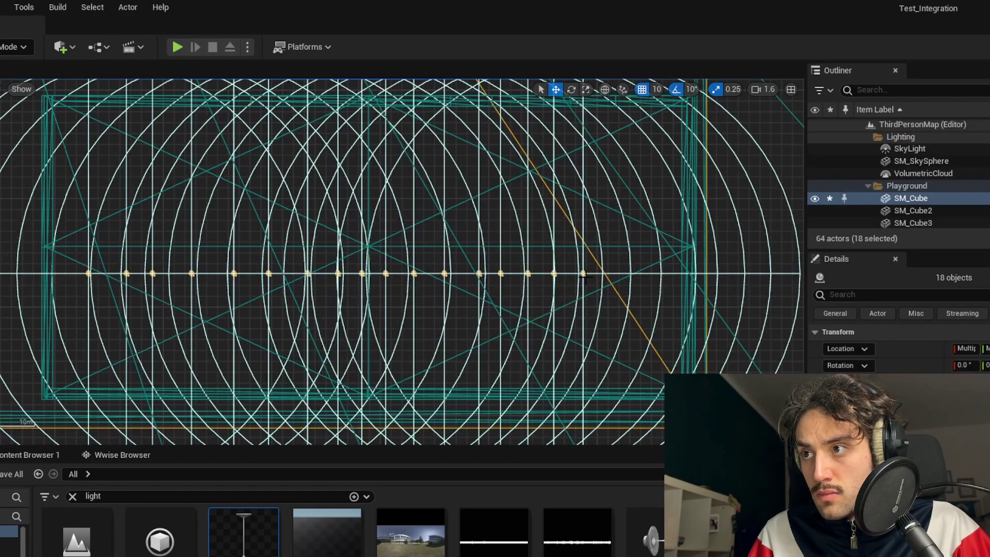
left_click(583, 273, "ctrl")
left_click(554, 274, "ctrl")
left_click(528, 274, "ctrl")
left_click(501, 273, "ctrl")
left_click(480, 274, "ctrl")
left_click(444, 273, "ctrl")
left_click(413, 274, "ctrl")
left_click(153, 273, "ctrl")
left_click(126, 273, "ctrl")
left_click(88, 273, "ctrl")
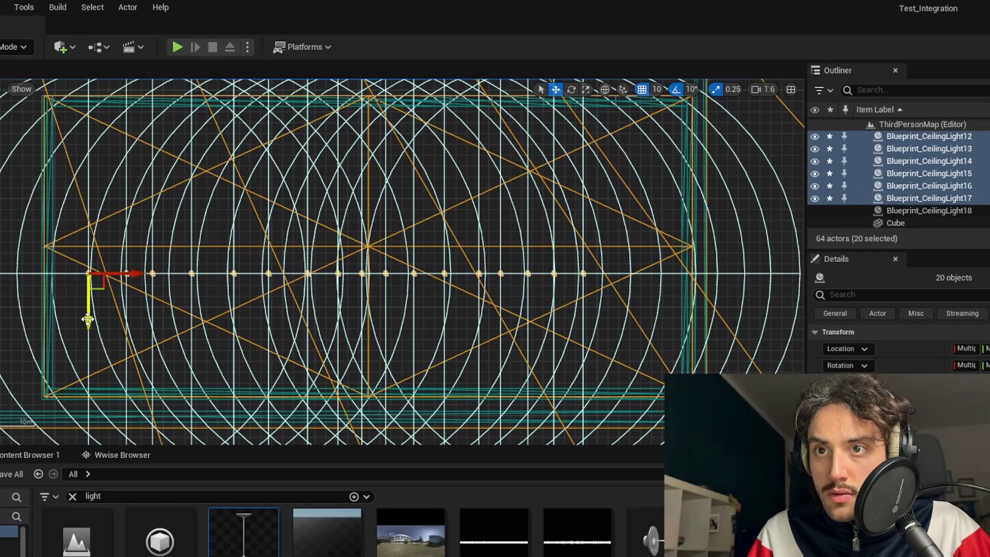
left_click_drag(88, 319, 88, 286)
key("ctrl+z")
Step: Select the whole row of ceiling lights in the large room and move it onto the room's centre line
left_click(361, 274)
left_click(337, 274, "ctrl")
left_click(308, 273, "ctrl")
left_click(268, 274, "ctrl")
left_click(234, 274, "ctrl")
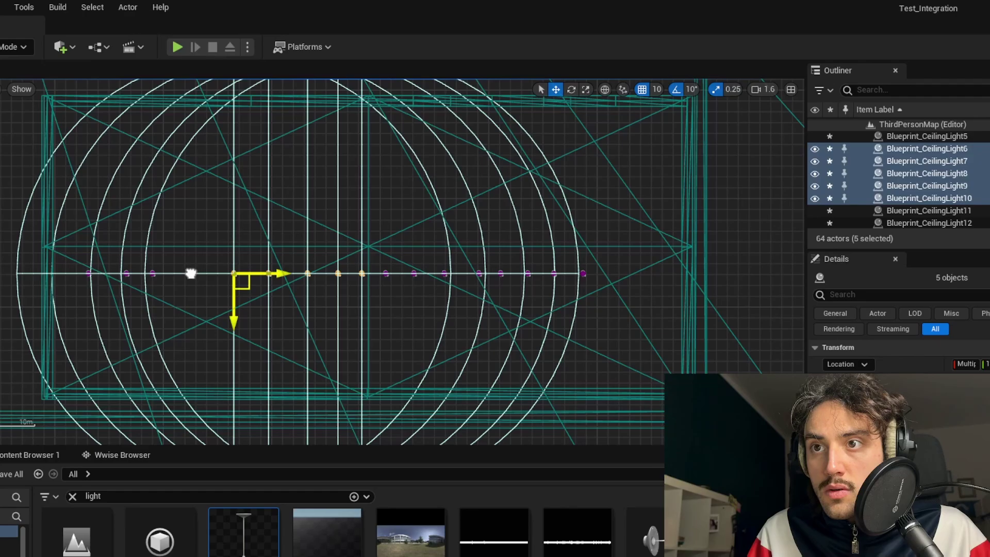
left_click(191, 274, "ctrl")
left_click(152, 274, "ctrl")
left_click(127, 274, "ctrl")
left_click(88, 274, "ctrl")
left_click(386, 274, "ctrl")
left_click_drag(583, 320, 584, 293)
Step: Switch the viewport from the top wireframe view back to the perspective view
right_click_drag(1, 217, 14, 266)
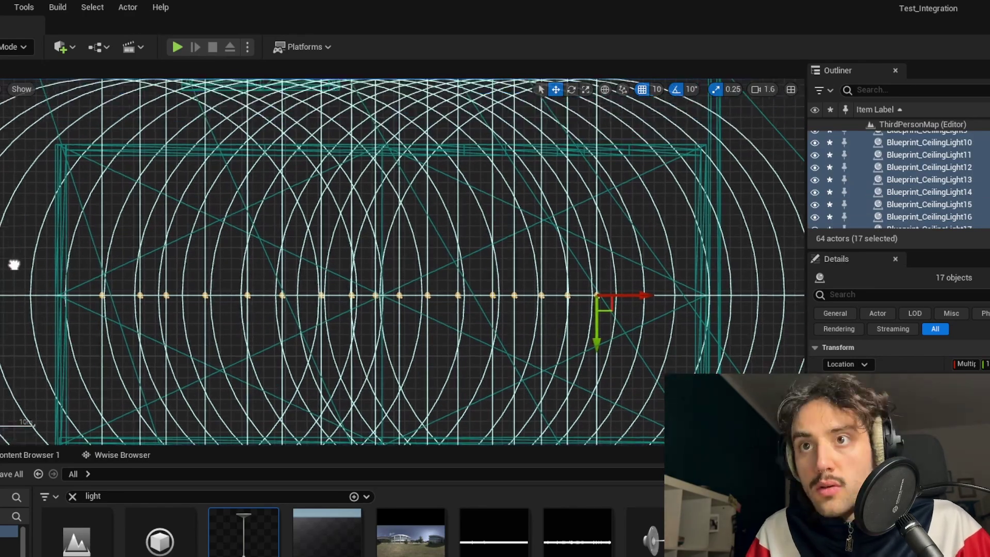
scroll(14, 265, "down", 10)
scroll(33, 333, "up", 7)
right_click_drag(1, 330, 67, 191)
left_click(1, 89)
left_click(21, 107)
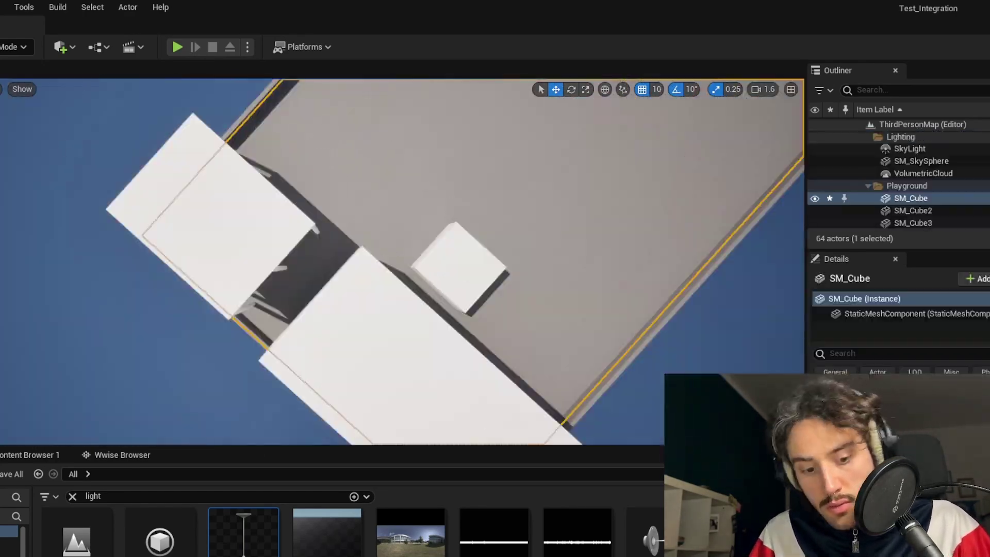
right_click_drag(402, 258, 268, 243)
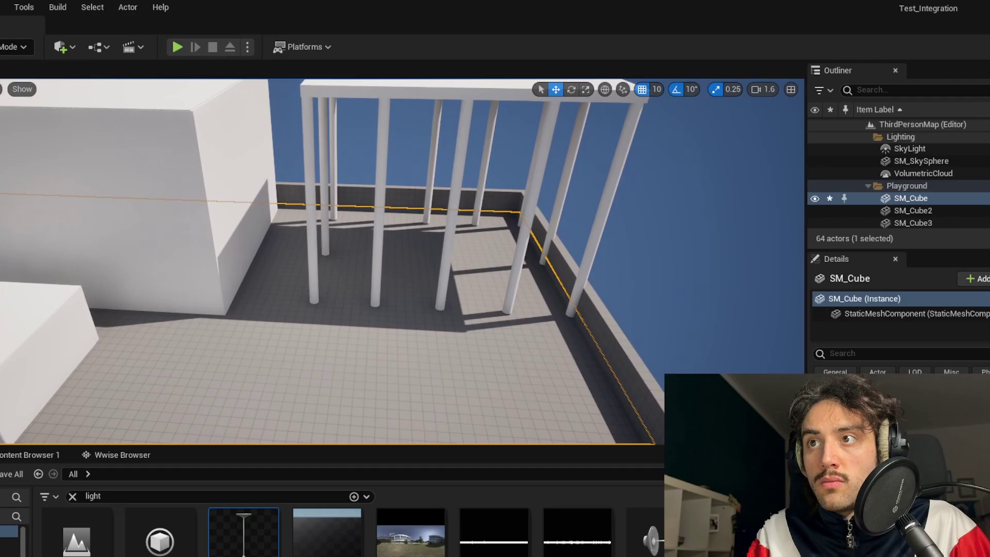
Step: Delete the second and fourth columns along the patio's open front side
left_click(377, 270)
left_click(516, 270, "ctrl")
key("Delete")
Step: Select the patio roof with all its columns, shift it slightly toward the large room and lower it a little
mouse_move(374, 287)
right_mouse_down()
mouse_move(381, 248)
mouse_move(268, 252)
mouse_move(375, 288)
right_mouse_up()
left_click(386, 278)
left_click(336, 217, "ctrl")
left_click(378, 216, "ctrl")
left_click(499, 227, "ctrl")
left_click(393, 138, "ctrl")
left_click_drag(343, 138, 333, 137)
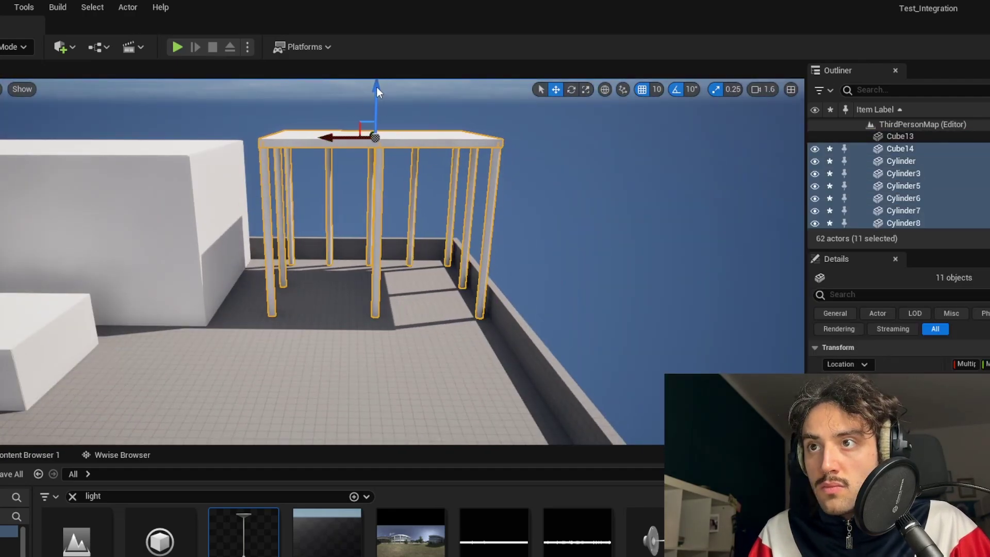
right_click_drag(377, 103, 377, 93)
left_click_drag(376, 101, 376, 104)
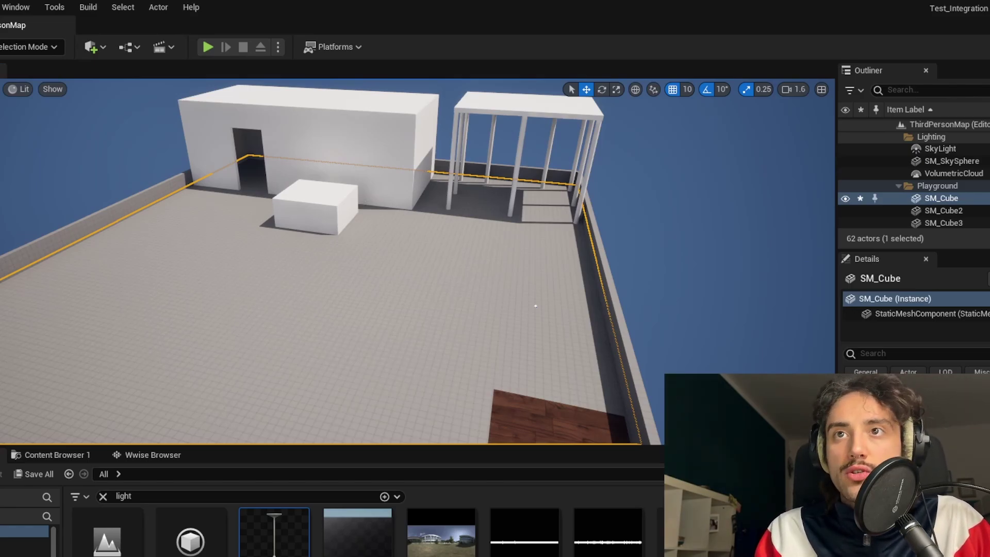
Step: Place an AkSpatialAudioVolume in the level and enable its diffraction on boundary edges
left_click(104, 49)
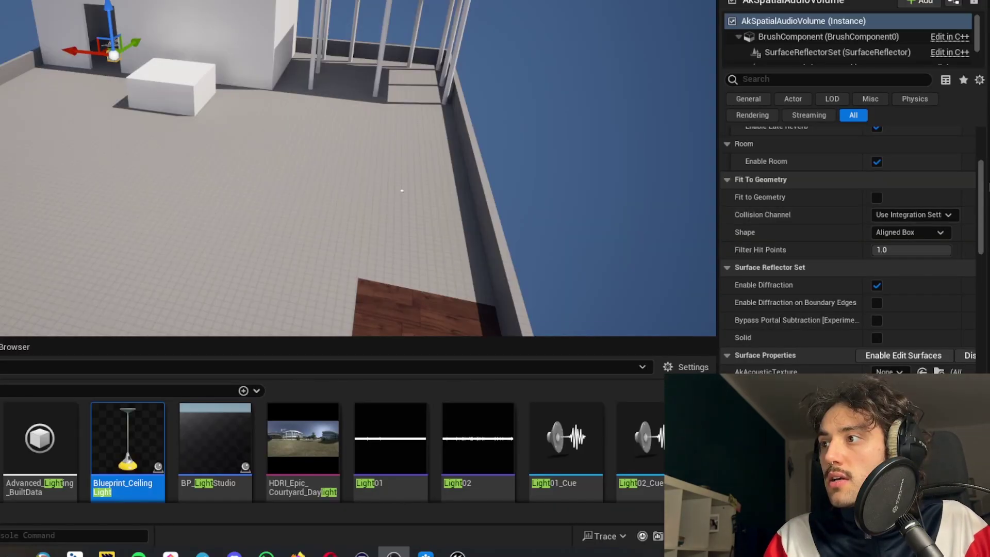
scroll(893, 218, "up", 3)
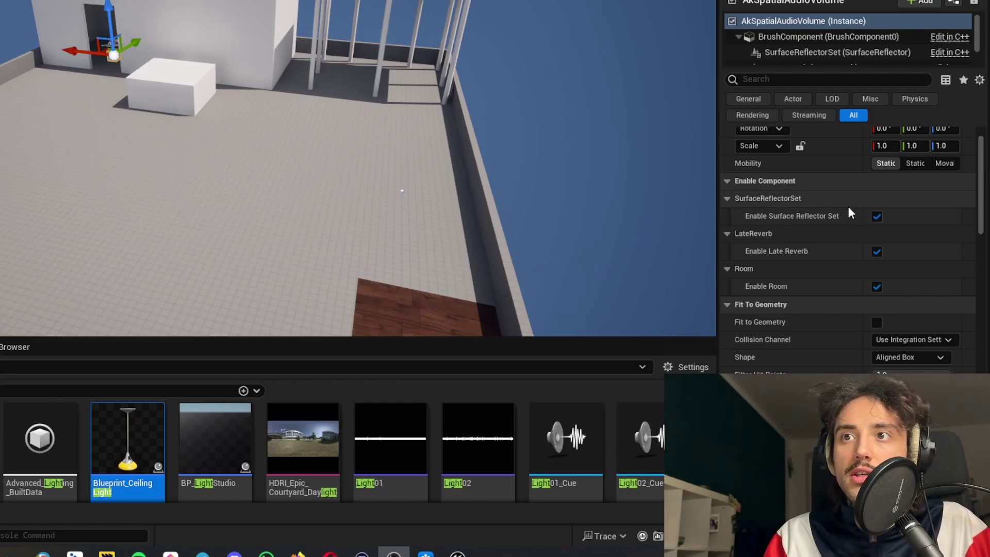
scroll(849, 208, "down", 4)
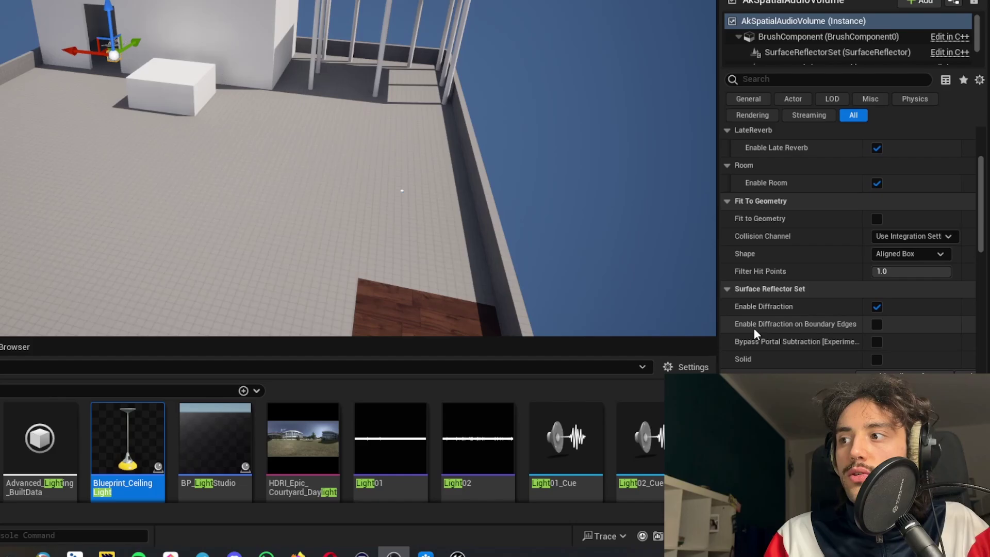
left_click(877, 324)
scroll(946, 193, "up", 1)
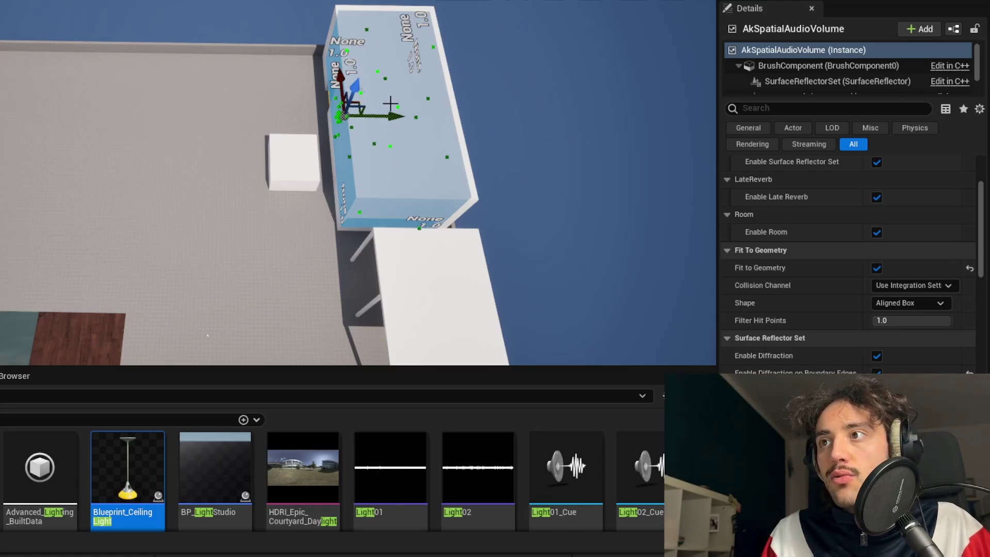
Step: Turn off Fit to Geometry for the spatial audio volume and enable editing of its surfaces
left_click(877, 268)
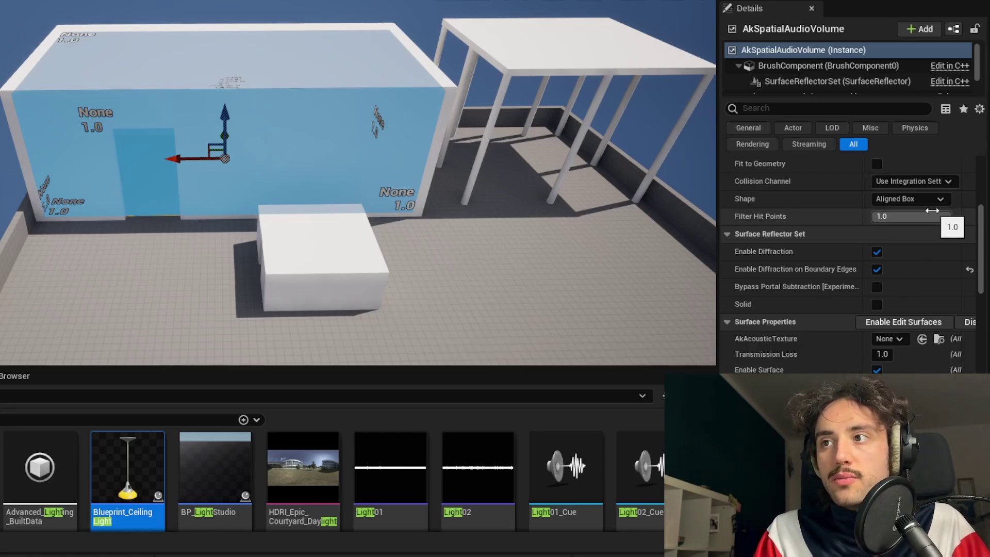
left_click(937, 328)
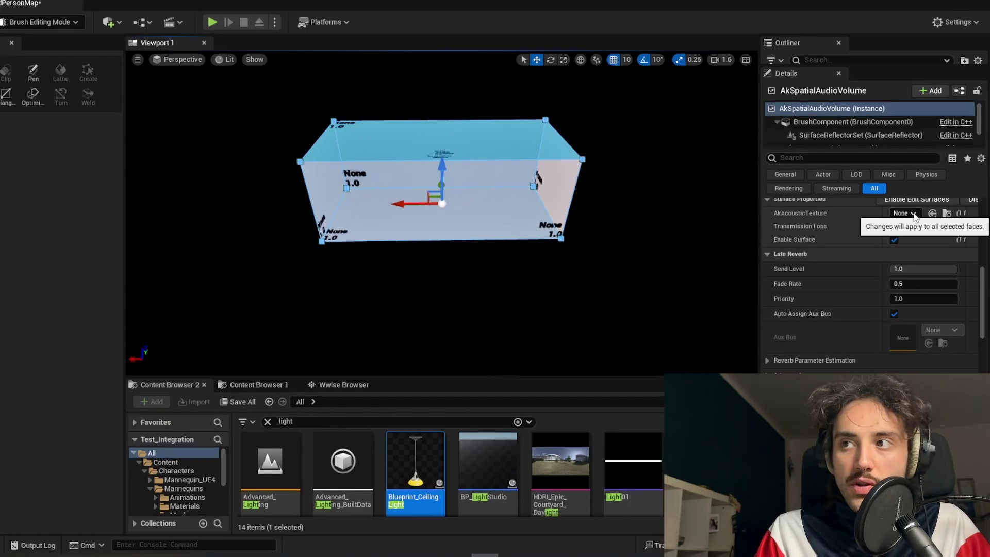
Step: Assign the Concrete acoustic texture to a wall face of the volume and Carpet to its floor face
left_click(914, 215)
left_click(924, 333)
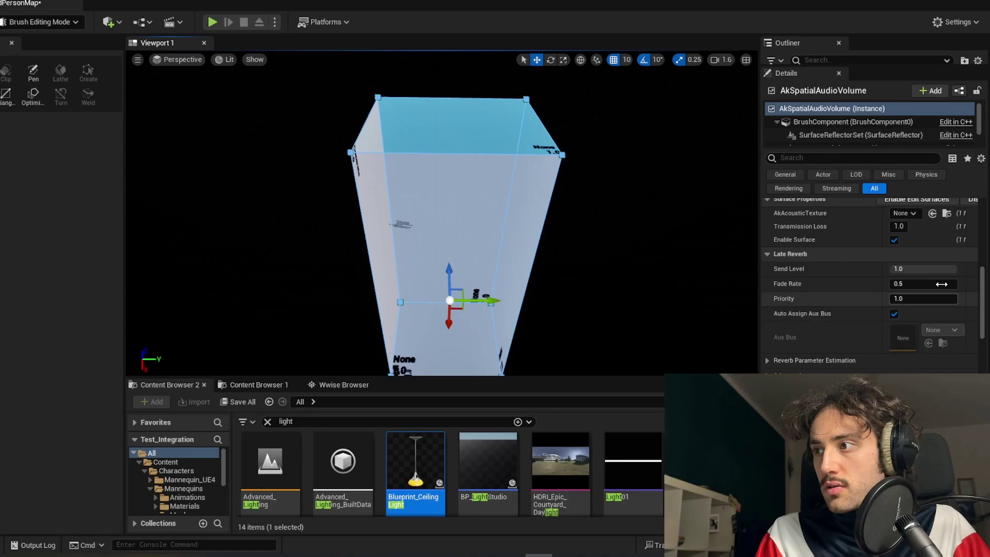
left_click(903, 213)
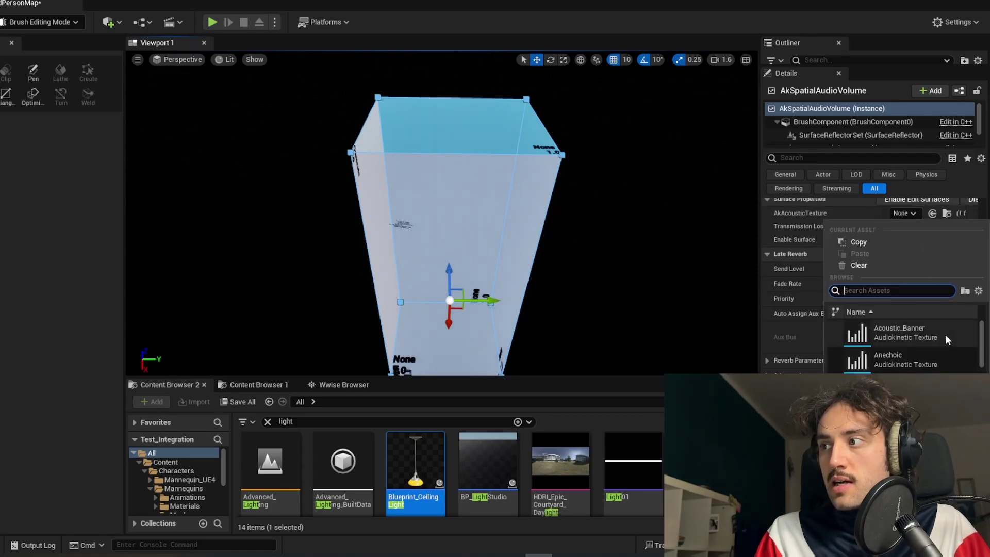
scroll(908, 340, "down", 1)
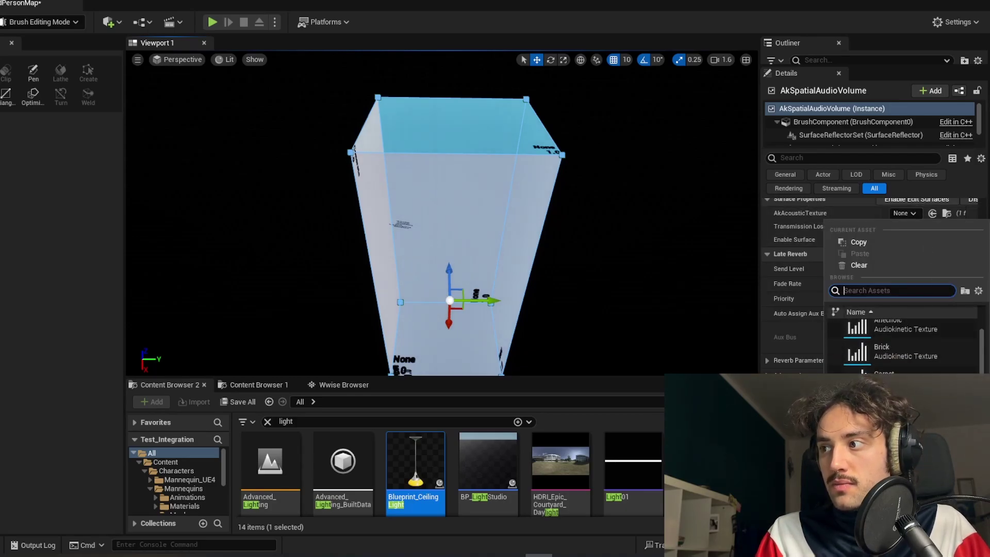
scroll(908, 340, "down", 1)
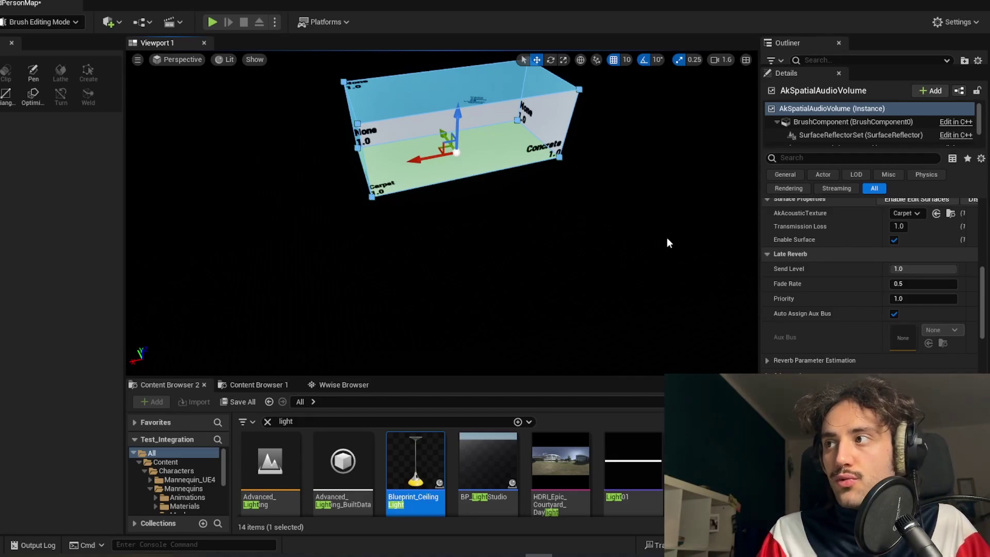
right_click_drag(667, 238, 665, 237)
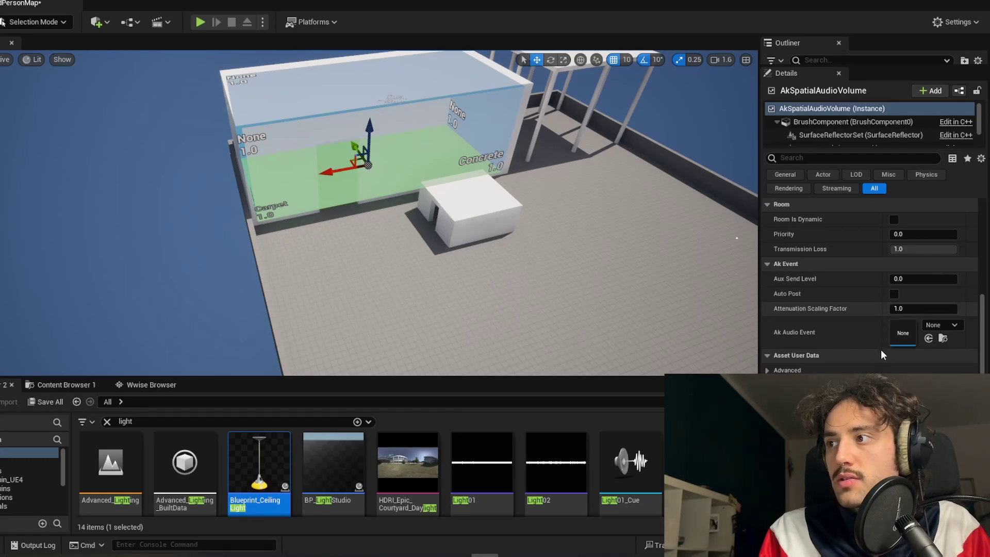
Step: Find the reverb volumes among the placeable actors and add an Ak Reverb Zone to the level
scroll(881, 349, "up", 3)
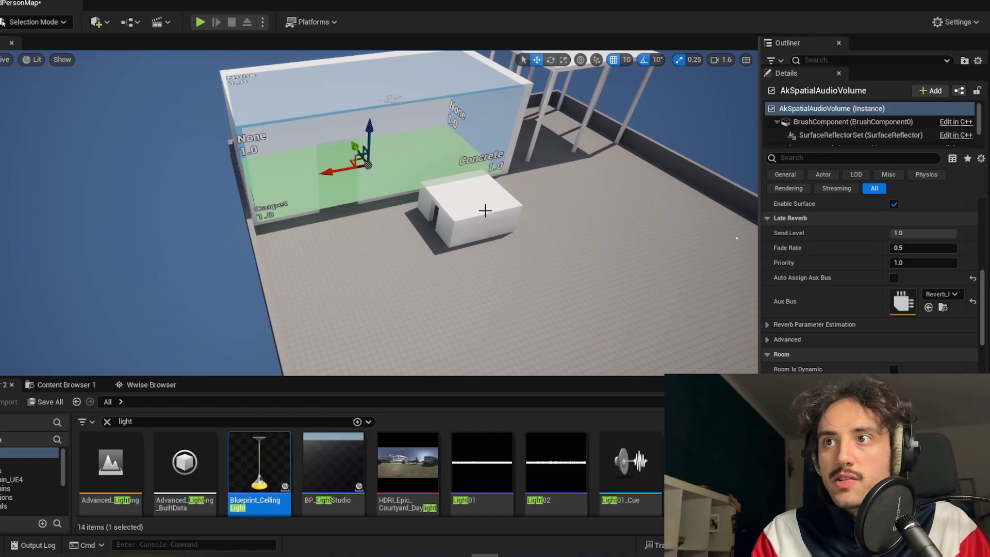
left_click(107, 23)
type("reve")
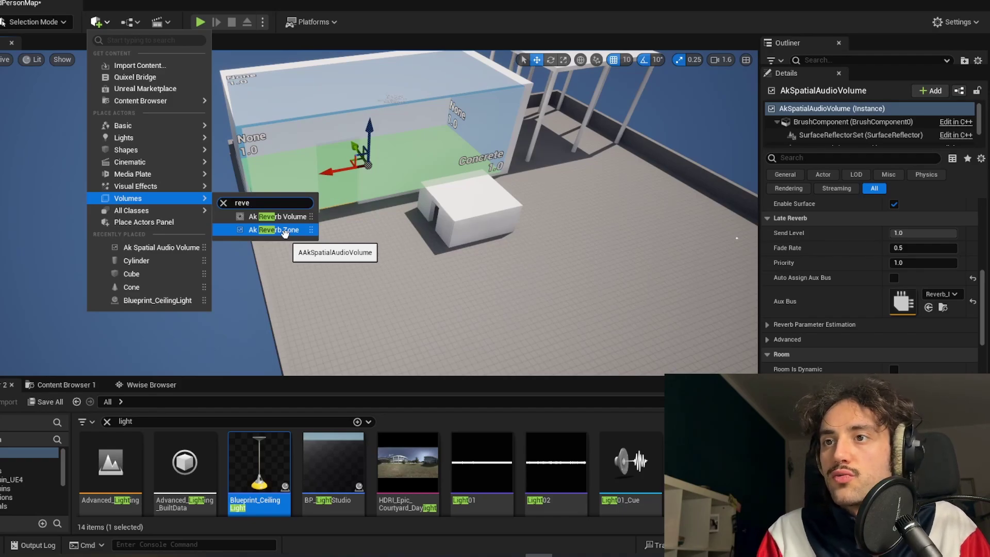
left_click(285, 234)
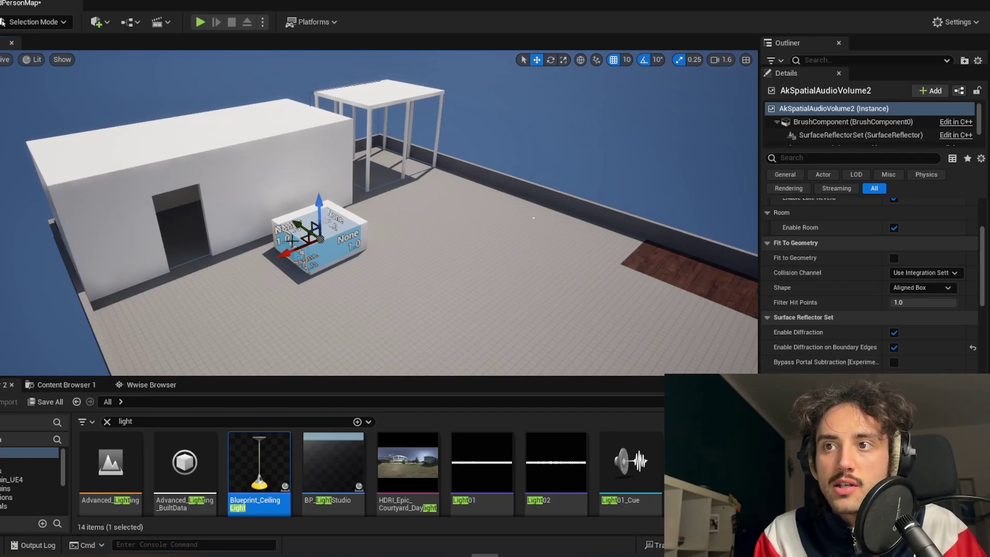
Step: Place an Ak Acoustic Portal at the doorway of the large room
left_click(97, 22)
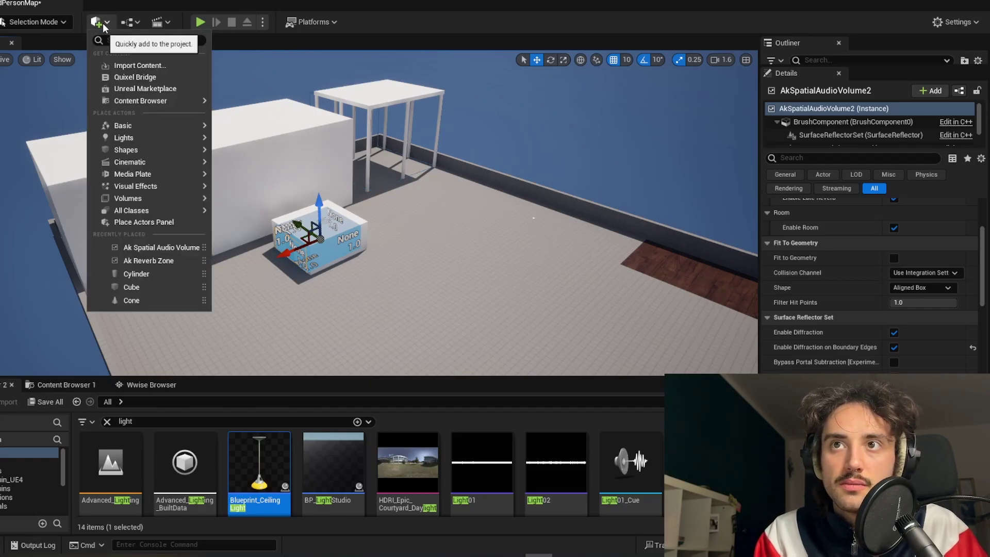
type("porta")
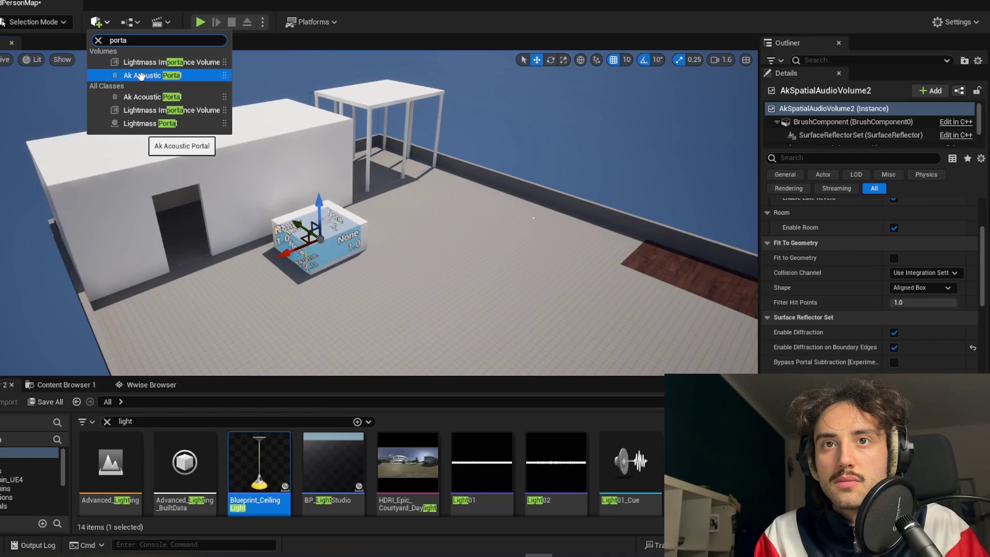
left_click(141, 76)
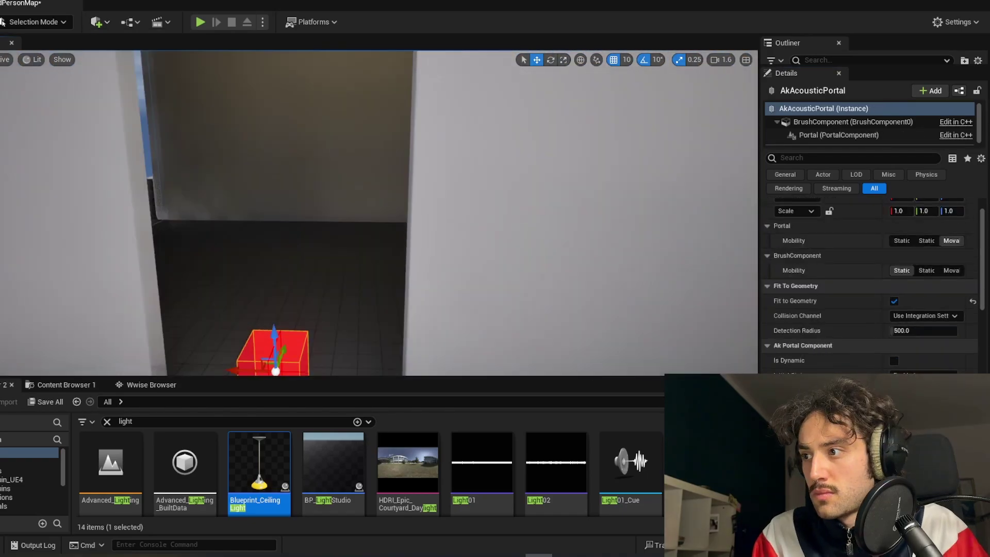
Step: Turn off Fit to Geometry for the portal and scale it to 1.0, 4.5, 8.25, positioning it to fill the large room's doorway
key("e")
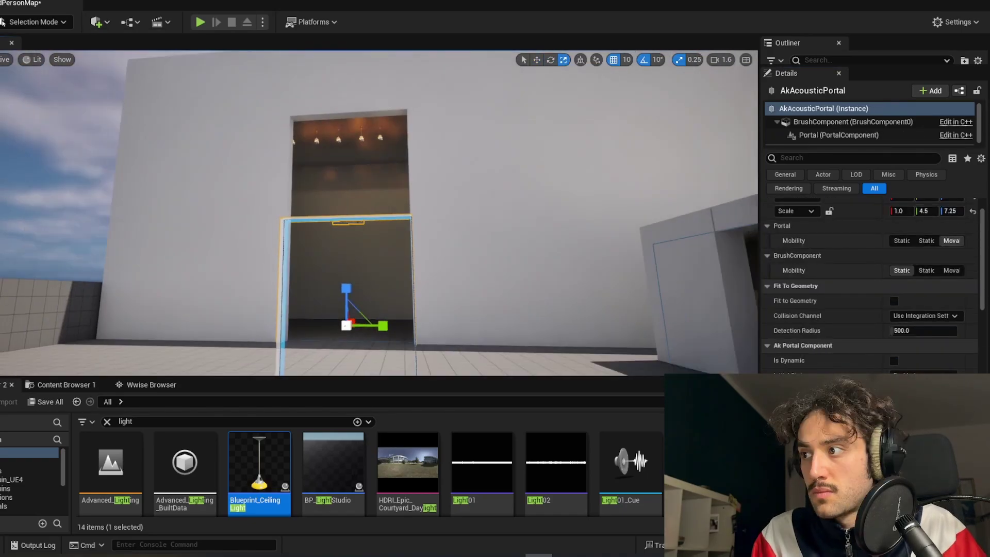
right_click_drag(440, 186, 440, 232)
key("w")
left_click_drag(338, 203, 338, 119)
key("r")
key("w")
left_click_drag(305, 189, 309, 161)
key("r")
key("w")
right_click_drag(310, 161, 371, 161)
Step: Place a second Ak Acoustic Portal and move it into the small room's doorway
left_click(98, 25)
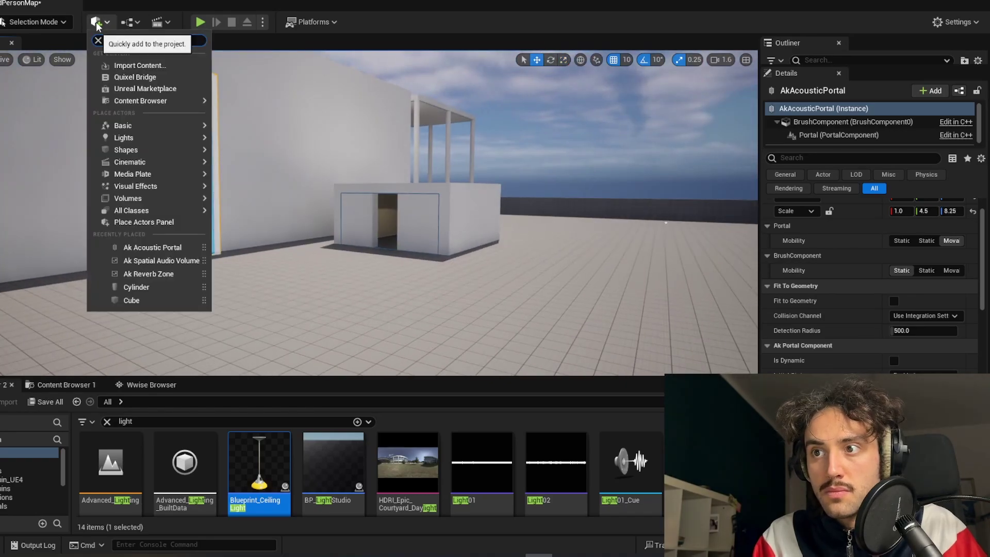
left_click_drag(152, 248, 395, 249)
key("f")
left_click_drag(320, 234, 363, 261)
right_click_drag(363, 260, 289, 260)
left_click_drag(281, 277, 276, 276)
right_click_drag(283, 307, 206, 206)
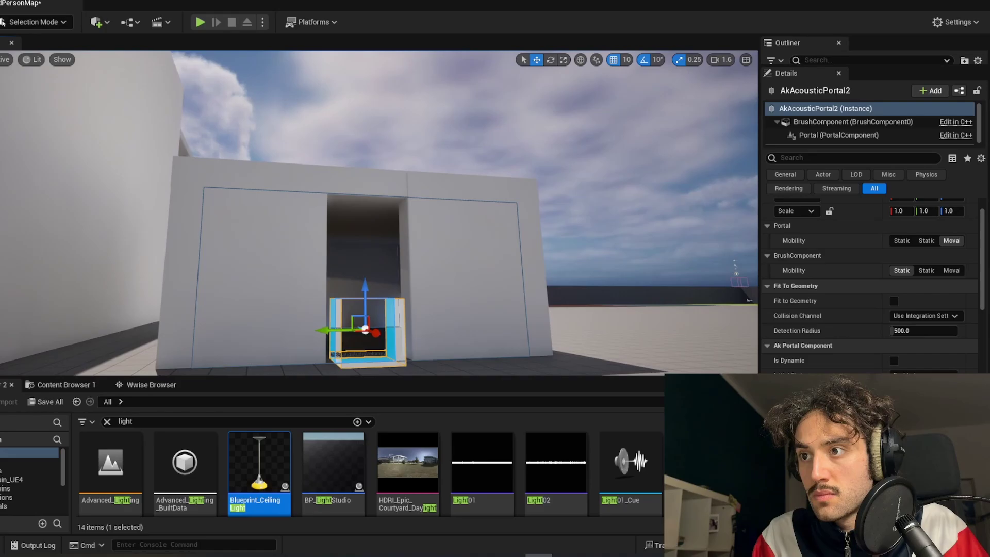
Step: Widen, heighten and reposition the second portal so it fills the small room's doorway
key("r")
left_click_drag(325, 330, 314, 330)
right_click_drag(314, 330, 299, 310)
left_click_drag(369, 308, 362, 309)
left_click_drag(387, 273, 388, 240)
key("w")
left_click_drag(388, 266, 388, 233)
key("r")
key("w")
left_click_drag(388, 235, 387, 214)
right_click_drag(387, 214, 341, 258)
Step: Select both acoustic portals together with the spatial audio volumes of the rooms and patio to review the acoustic setup
left_click(253, 269, "ctrl")
left_click(250, 272, "ctrl")
left_click(483, 135, "ctrl")
left_click(398, 261, "ctrl")
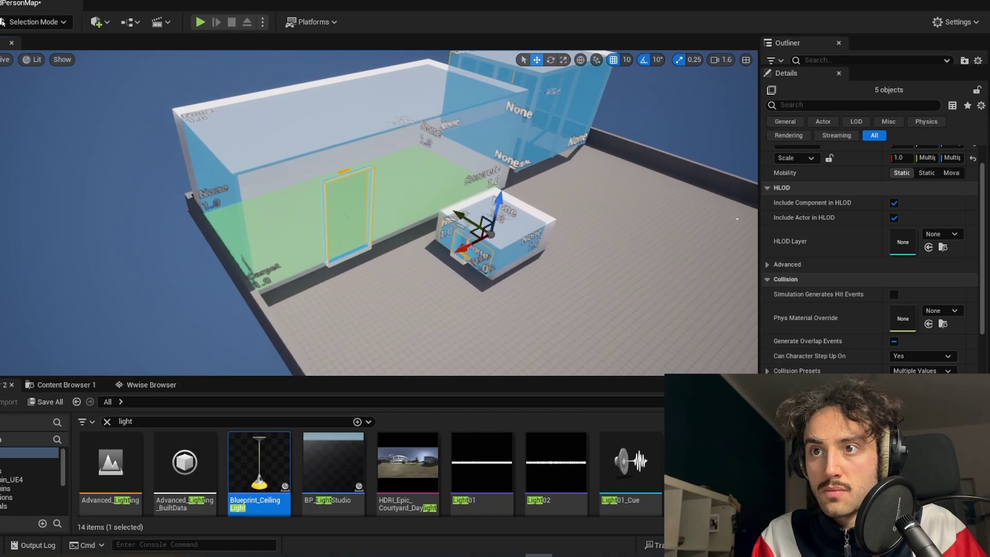
right_click_drag(442, 283, 495, 243)
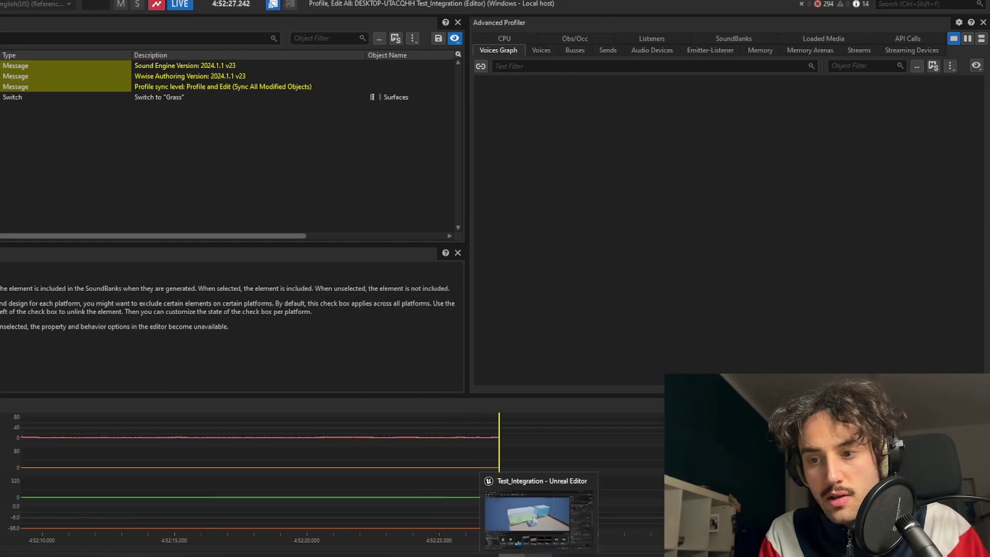
Step: Switch to the Unreal Editor and run the character through the lit small room and back outside to test its reverb
left_click(539, 555)
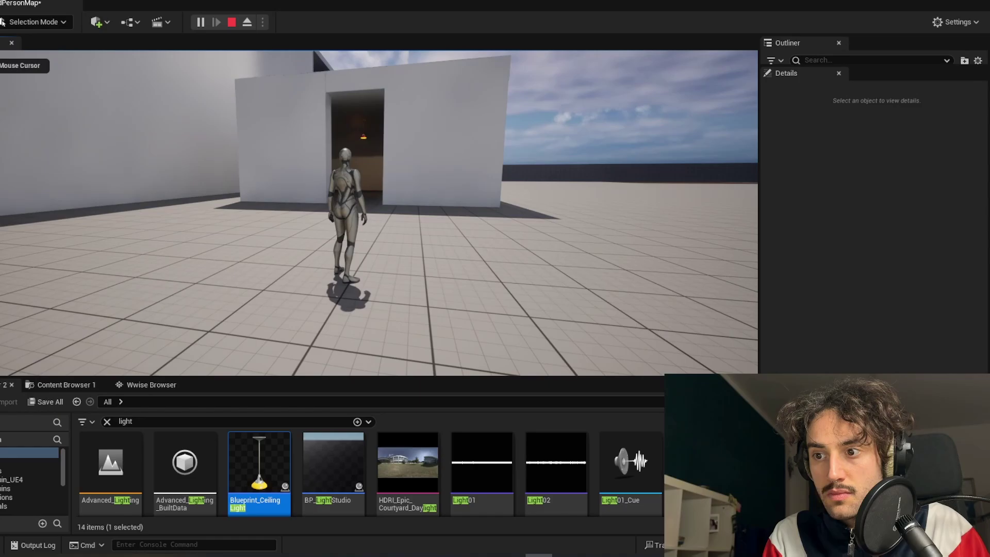
key("w")
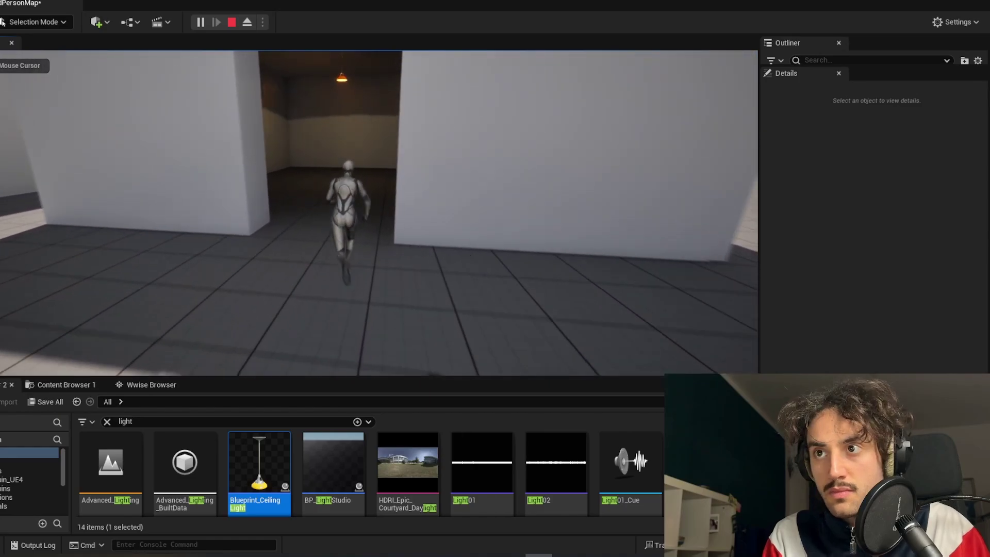
key("w")
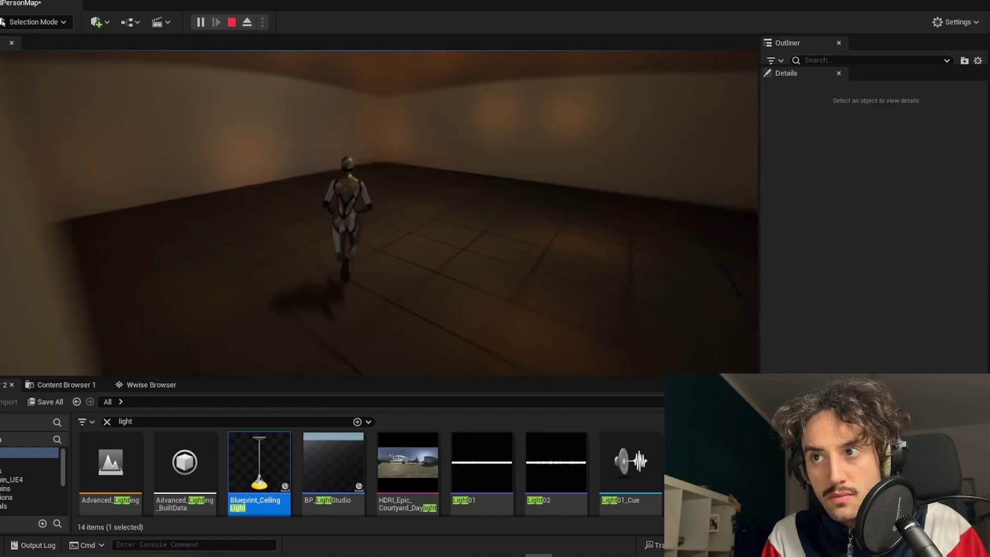
key("w")
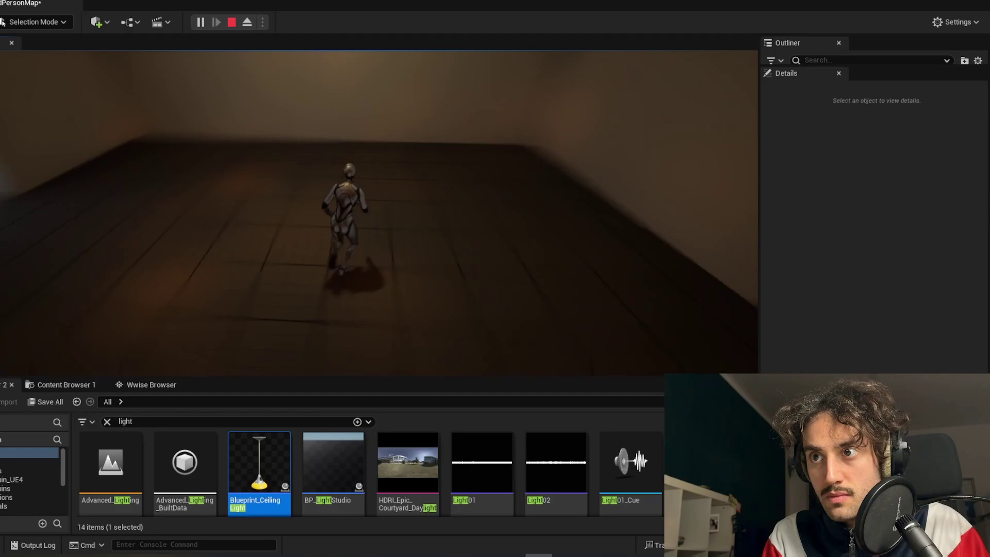
key("w")
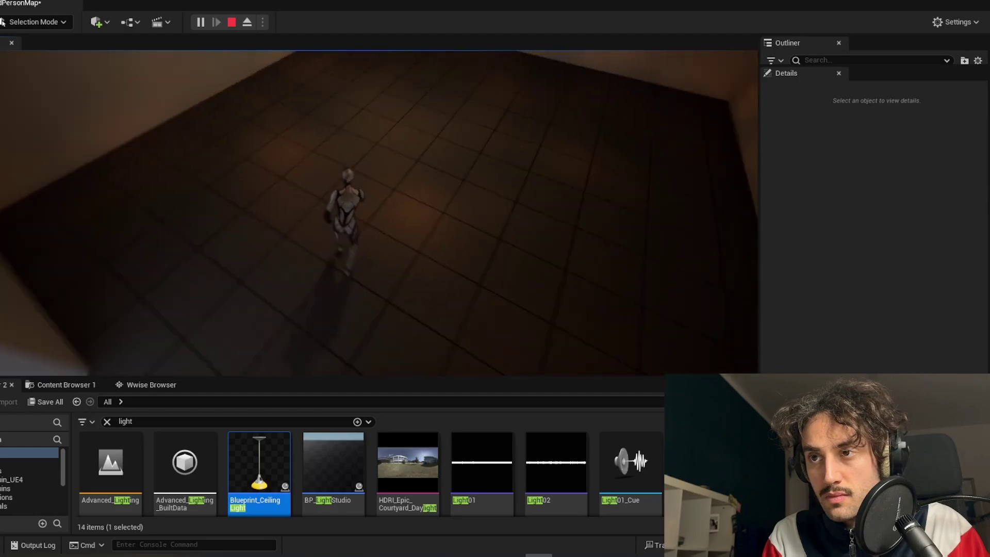
key("w")
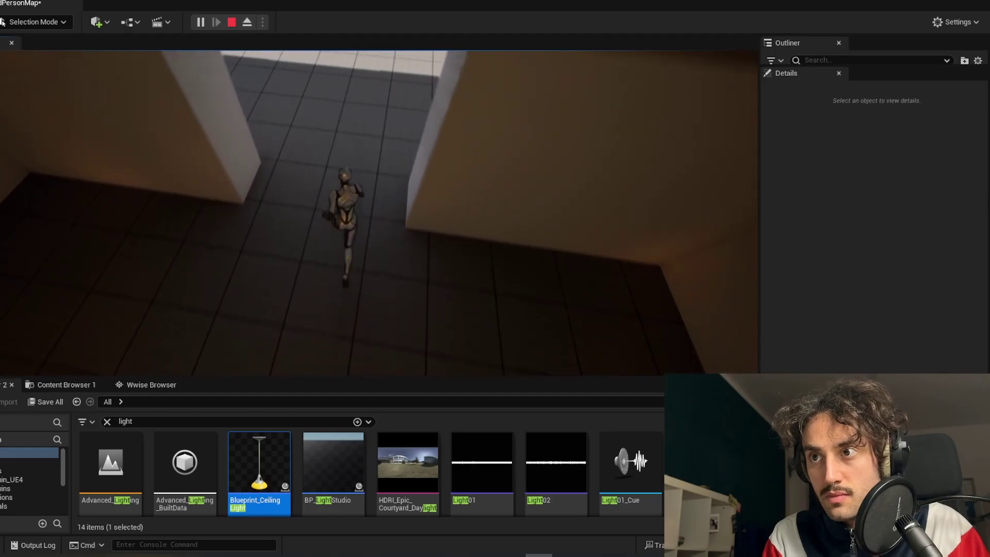
key("w")
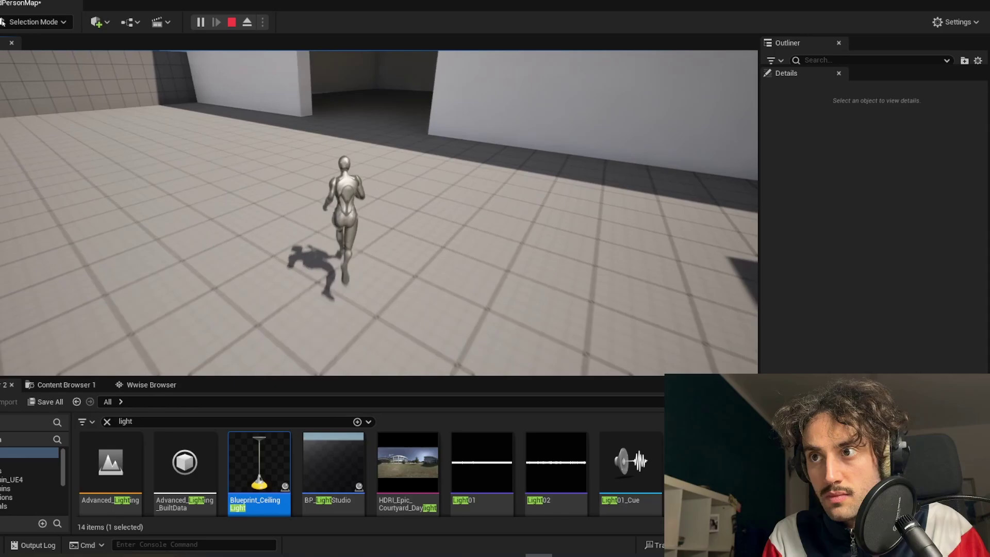
Step: Run the character into the large room, move around inside it and exit through the doorway to compare the reverb
key("w")
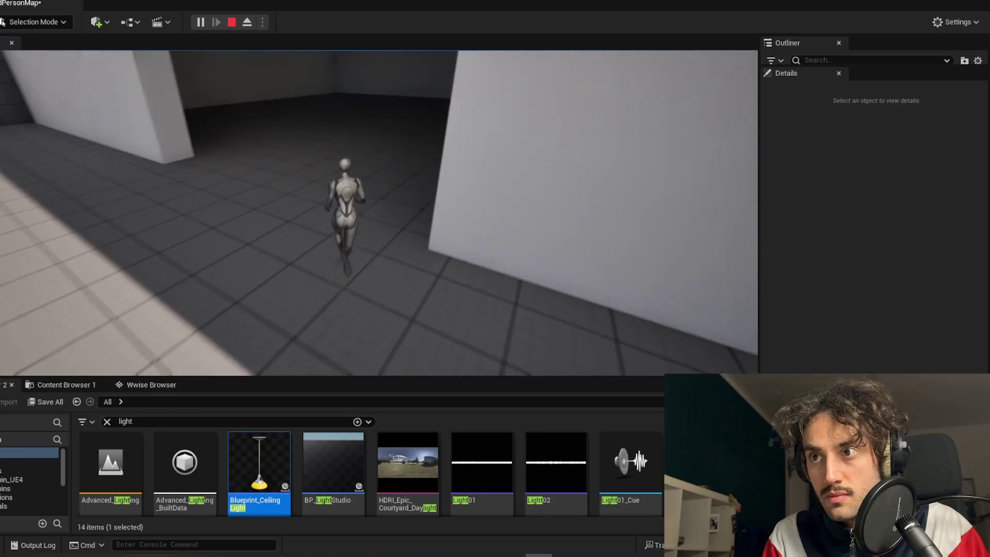
key("w")
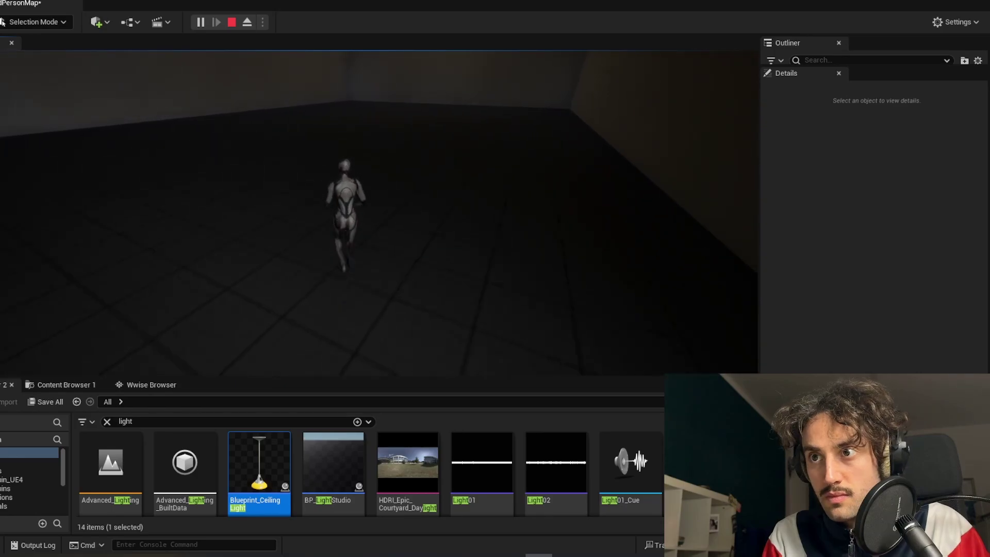
key("w")
key("w")
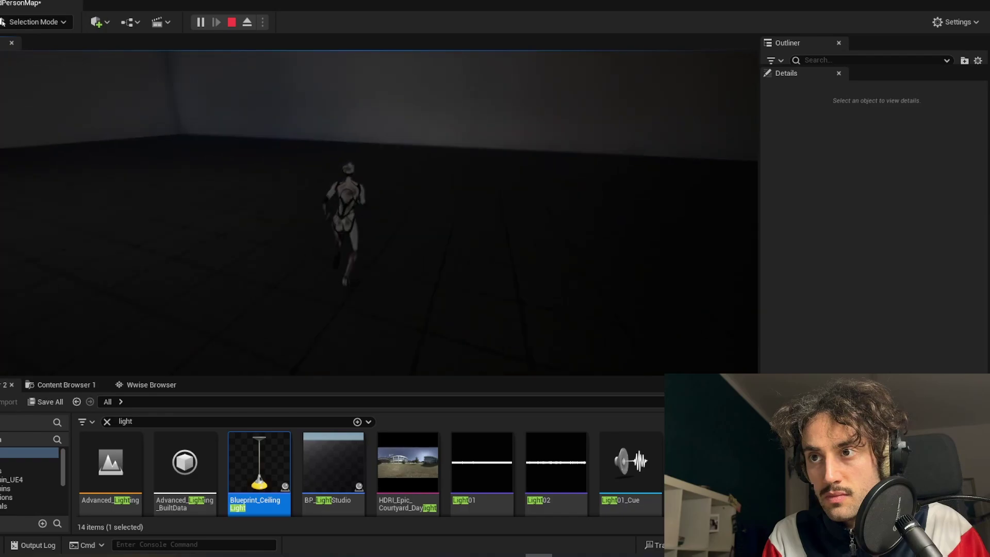
key("w")
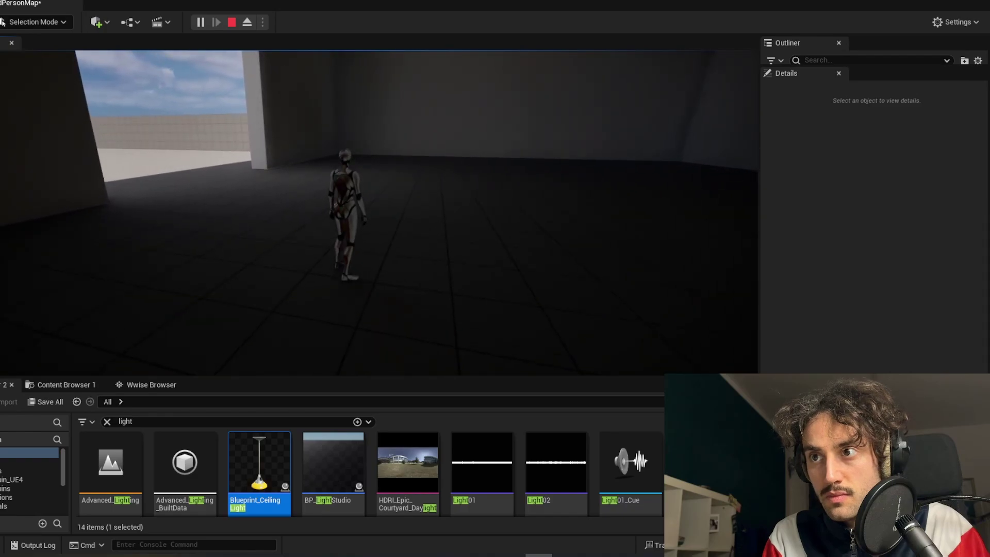
key("d")
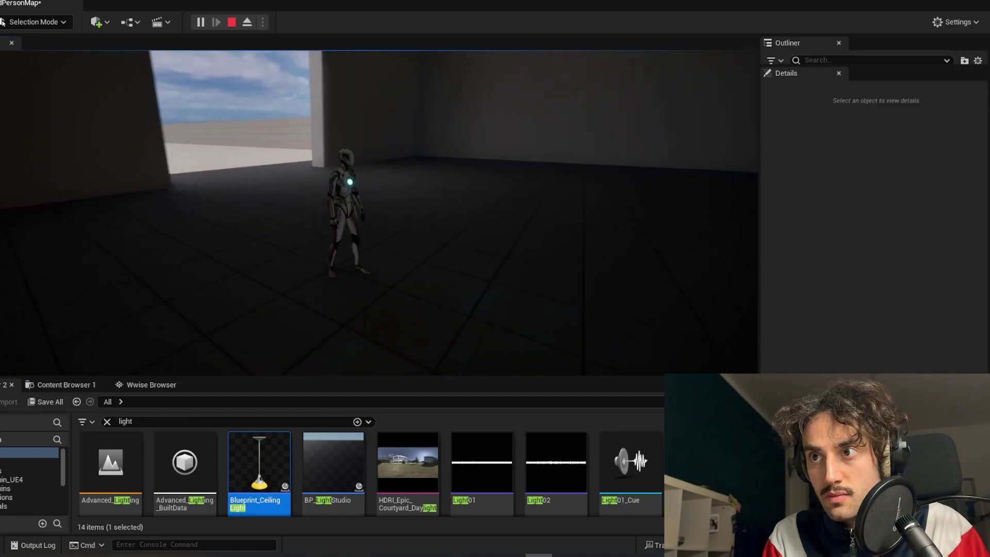
key("w")
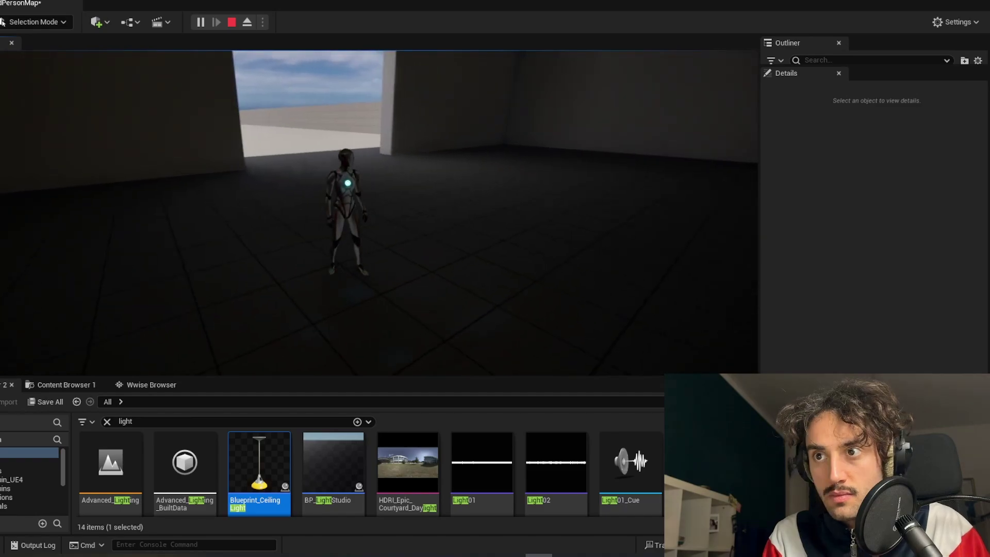
key("w")
key("w")
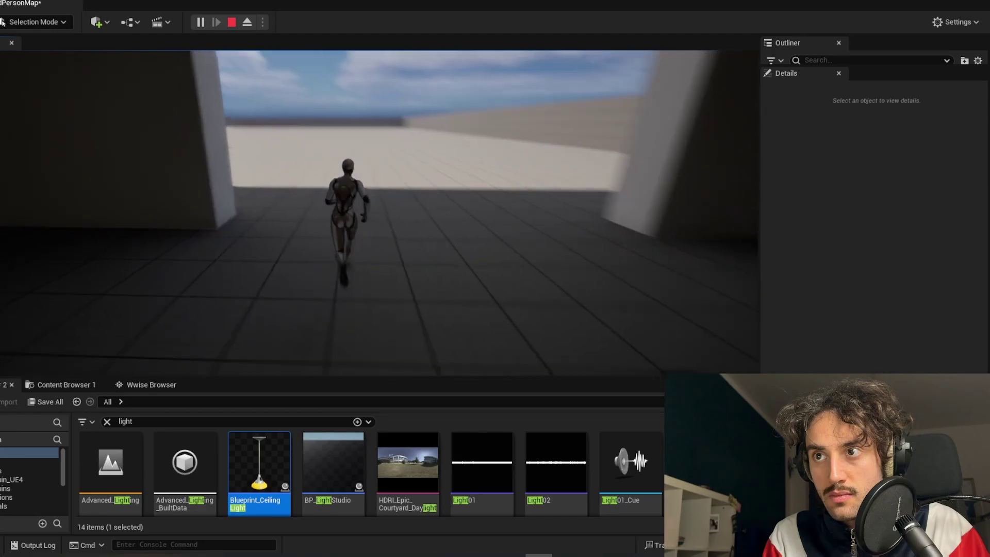
key("w")
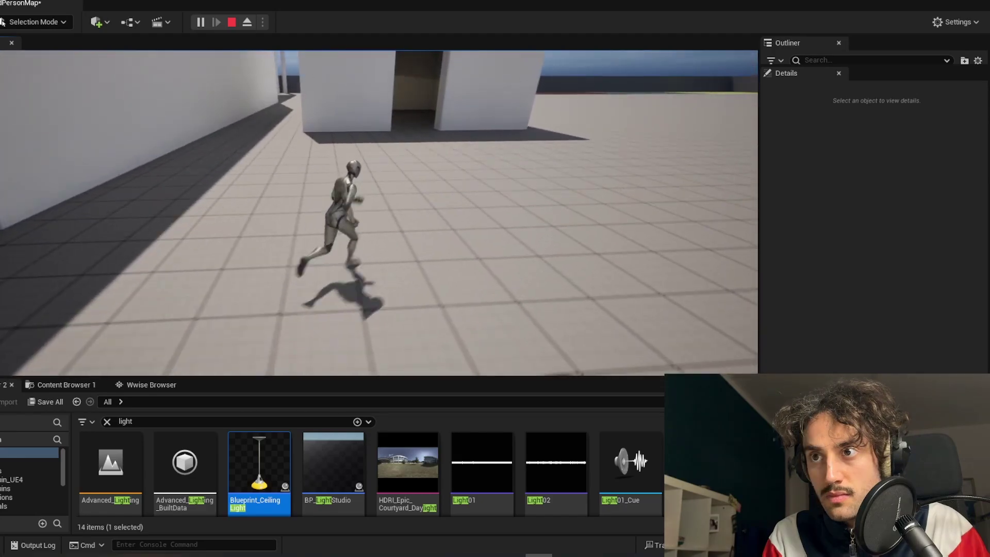
key("w")
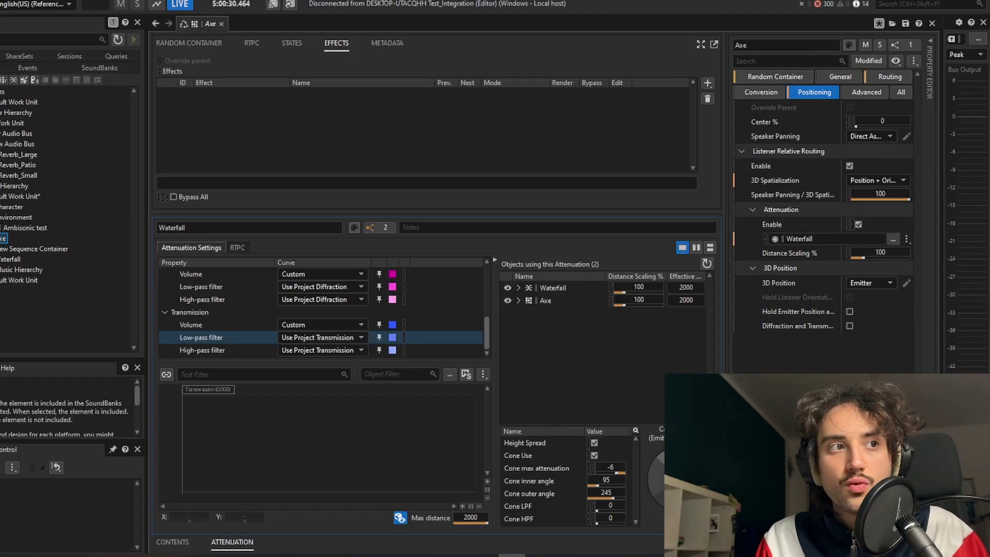
Step: Set the distance low-pass and high-pass filters of the Waterfall attenuation to Custom curves
left_click(231, 324)
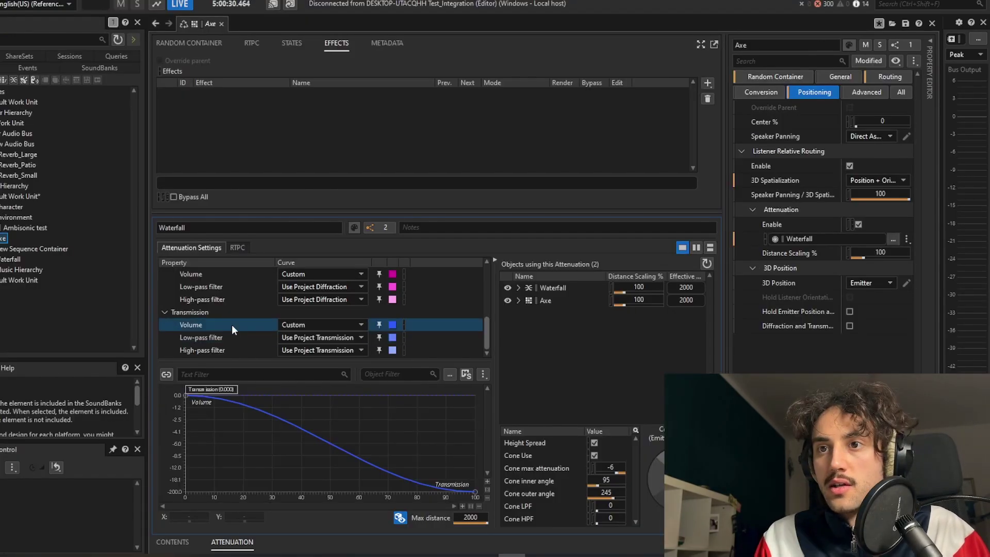
scroll(262, 328, "up", 3)
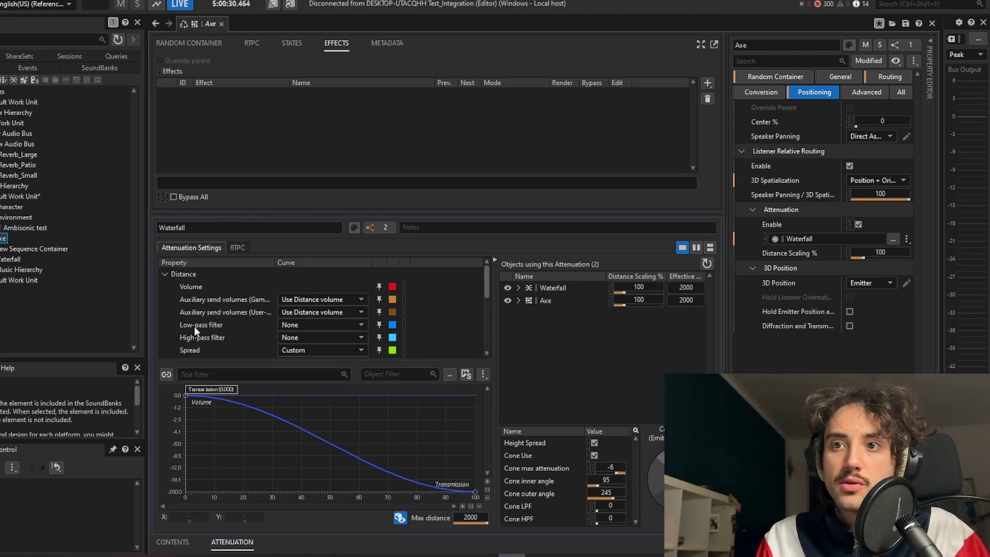
left_click(320, 324)
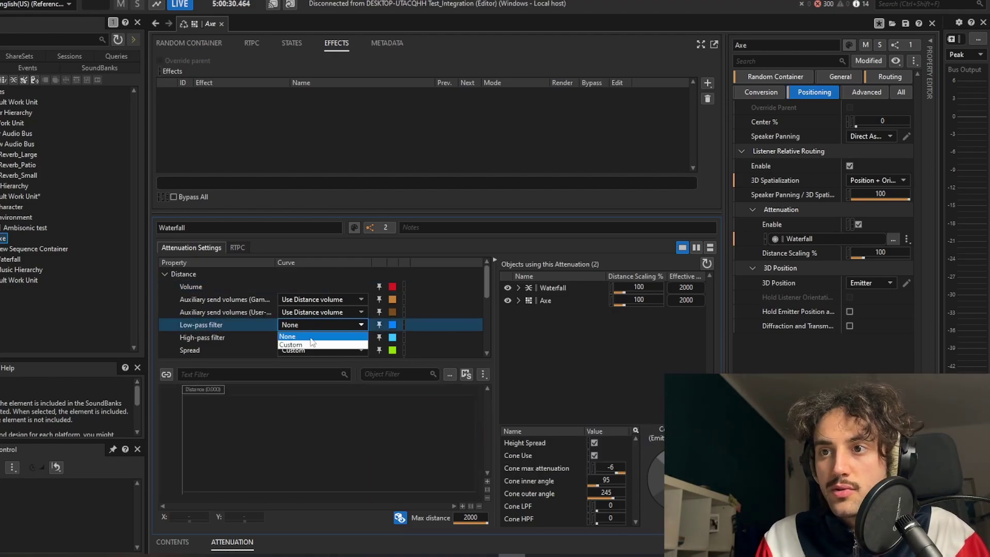
left_click(309, 344)
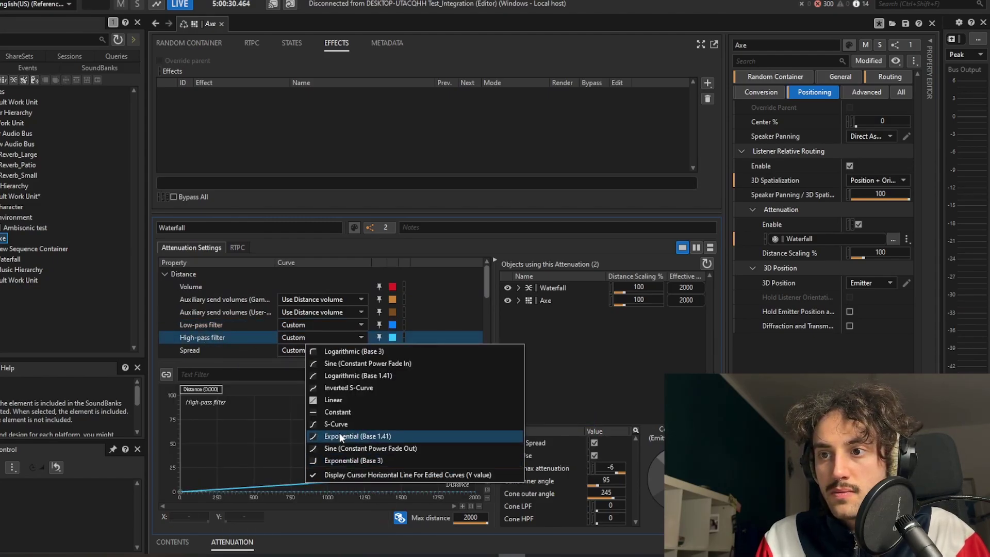
Step: Set the distance Focus to a Custom curve and place its starting point at about 50
scroll(282, 330, "down", 3)
left_click(281, 325)
left_click_drag(180, 400, 181, 444)
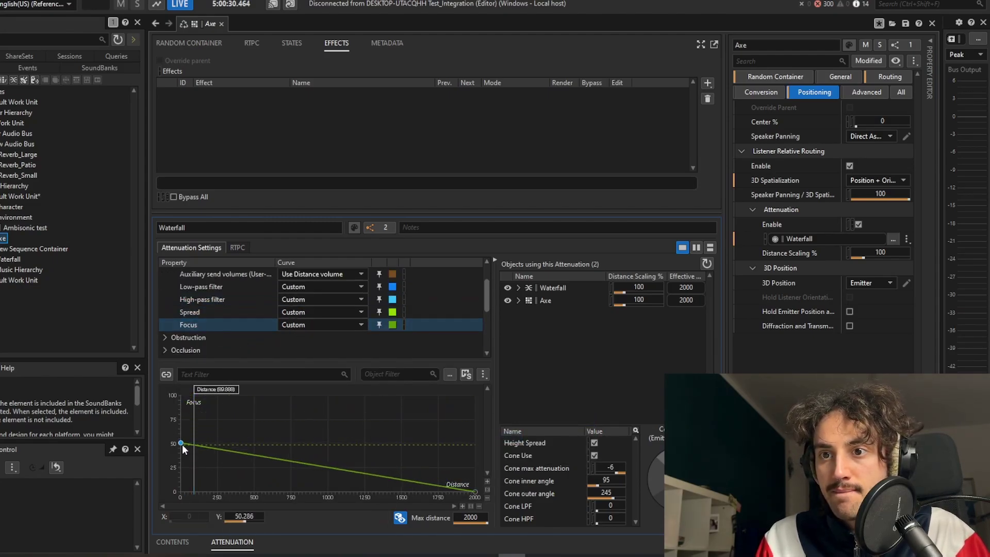
left_click_drag(475, 492, 475, 452)
Step: Set the diffraction low-pass and high-pass filters to None and the transmission ones to Custom, ending the transmission high-pass curve at 41
left_click(268, 313)
scroll(190, 333, "down", 1)
left_click(191, 336)
scroll(206, 332, "down", 1)
left_click(303, 314)
left_click(303, 324)
left_click(303, 326)
left_click(303, 336)
scroll(303, 336, "down", 1)
left_click(232, 350)
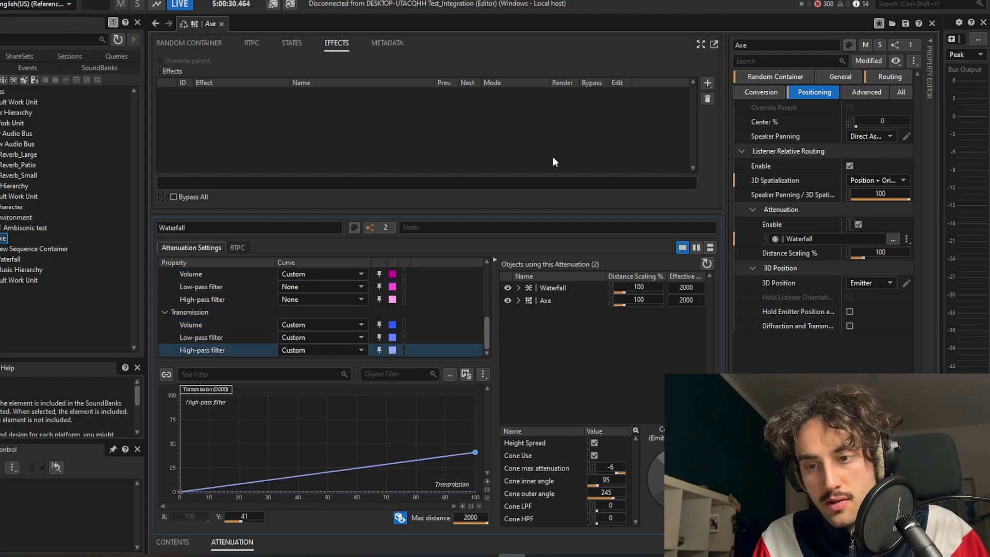
Step: Switch to the Unreal Editor and run the character into the dark room and back out through its doorway to hear the new attenuation
mouse_move(539, 556)
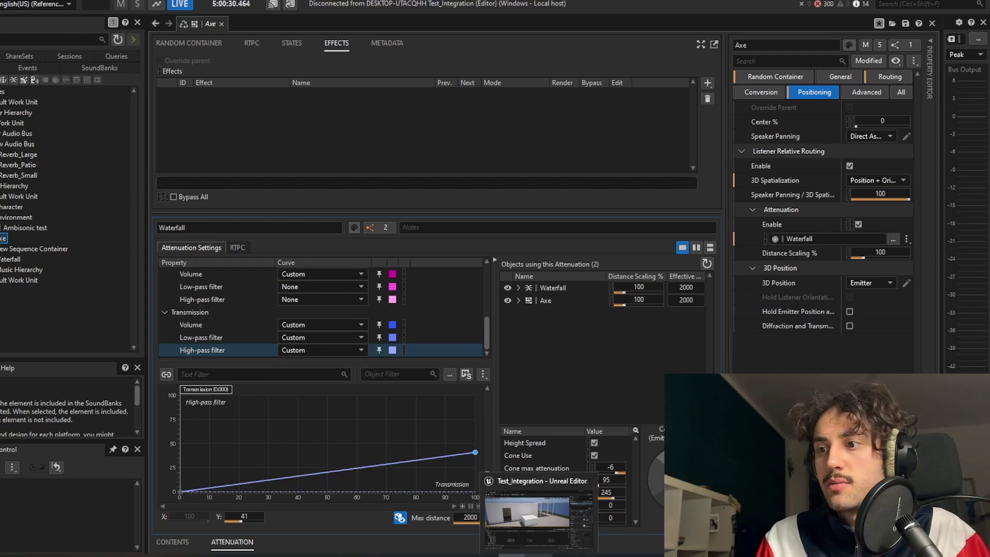
left_click(539, 556)
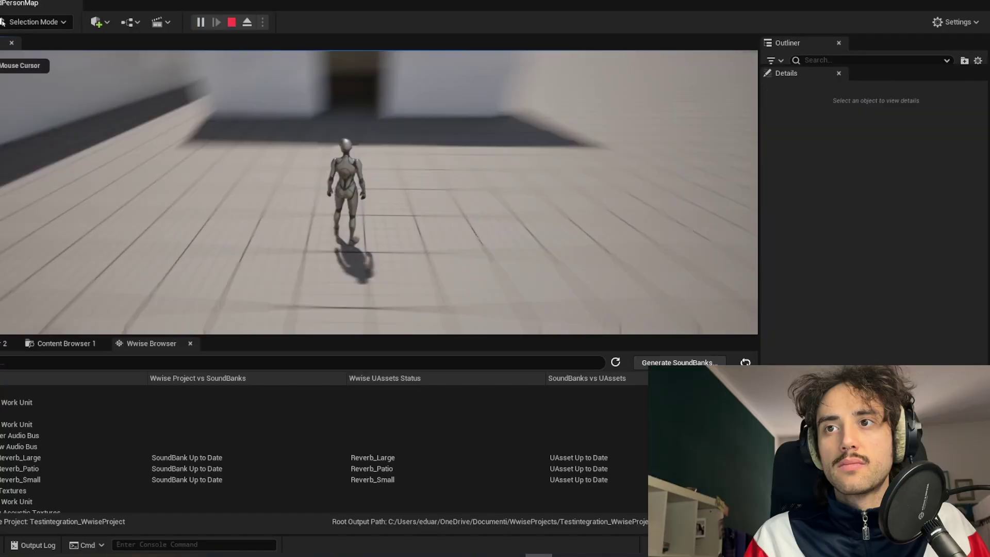
key("w")
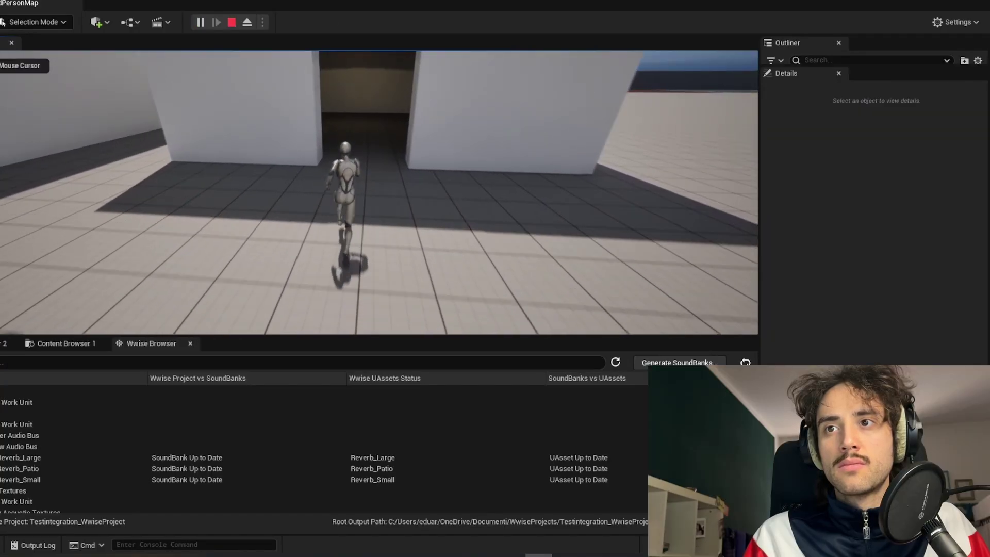
key("w")
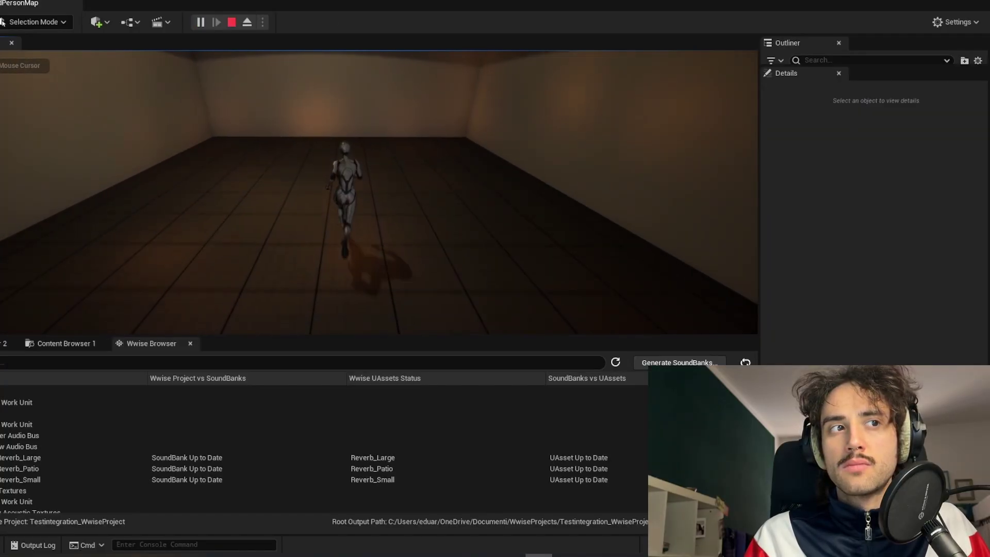
key("w")
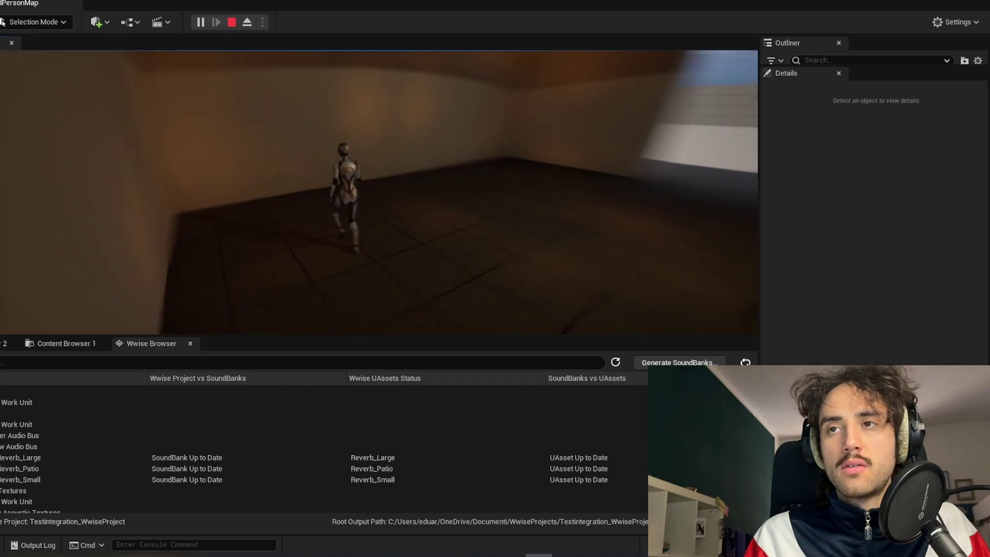
key("s")
key("w")
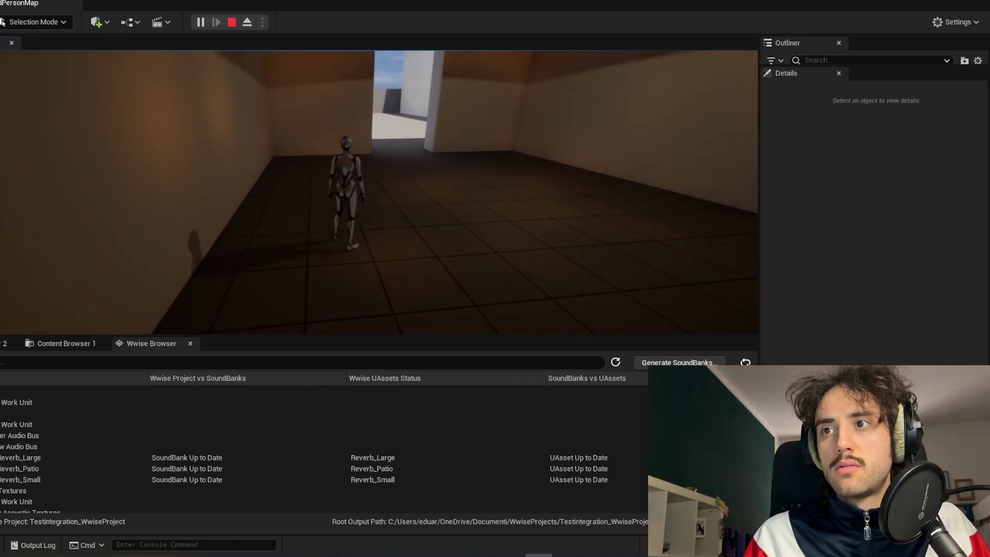
key("w")
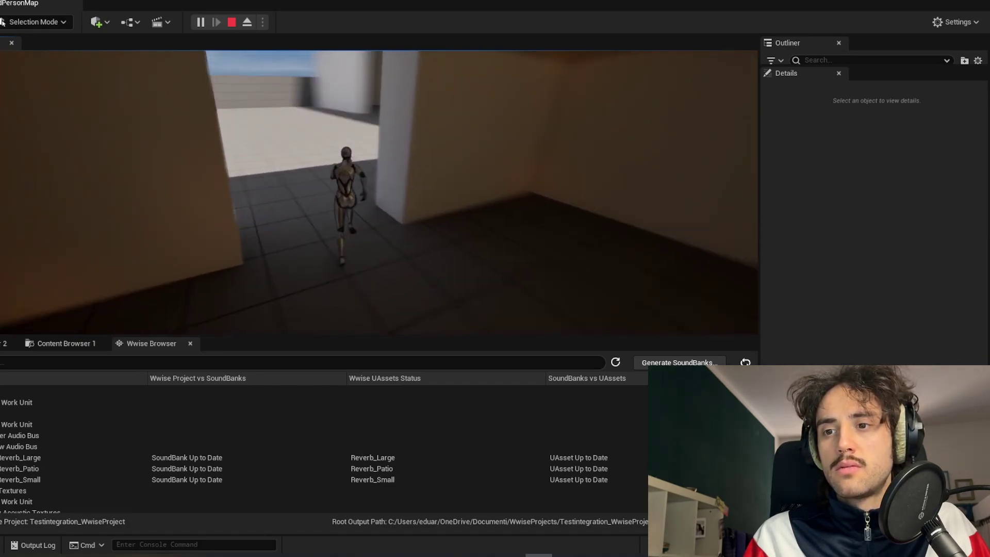
key("w")
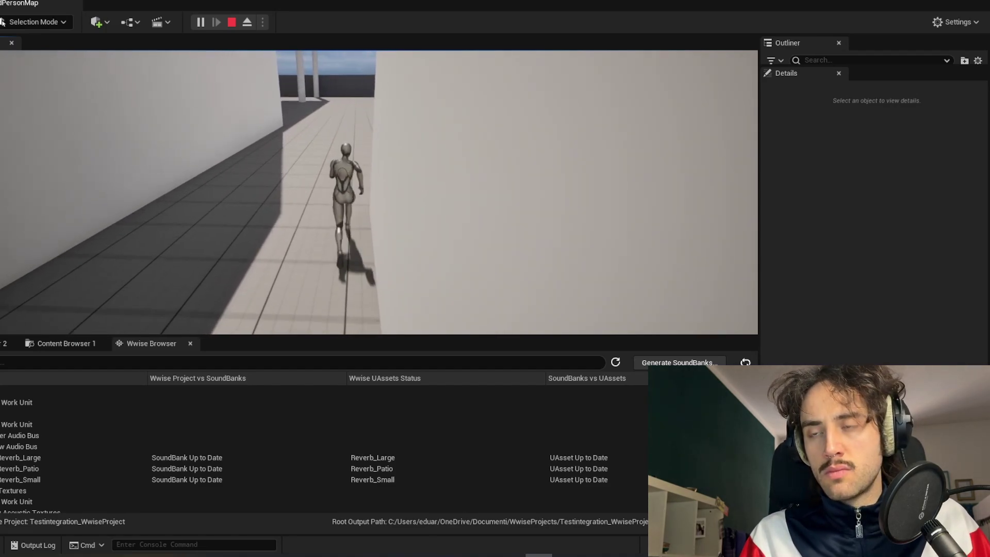
Step: Run the character along the outer walls and around the building's corners to listen to diffraction and transmission from outside
key("w")
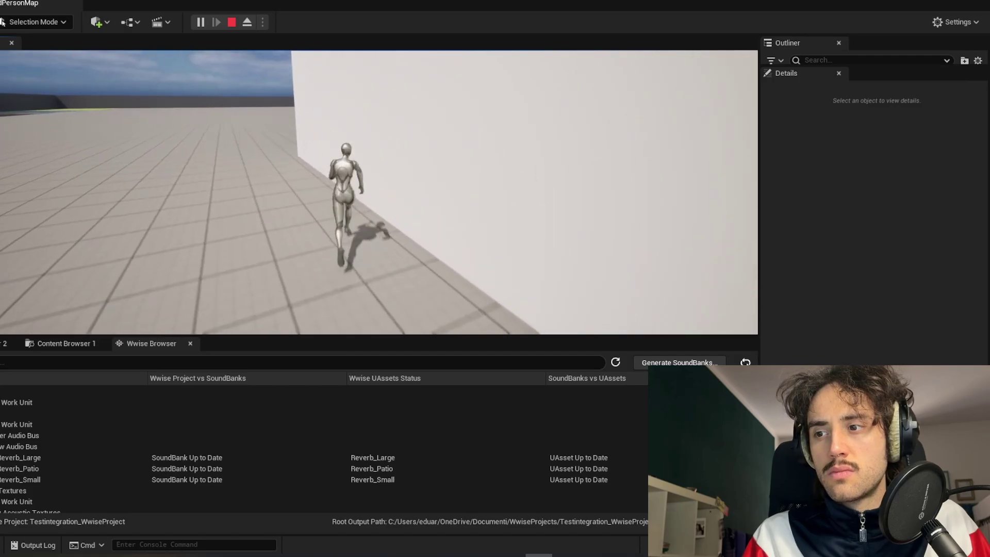
key("a")
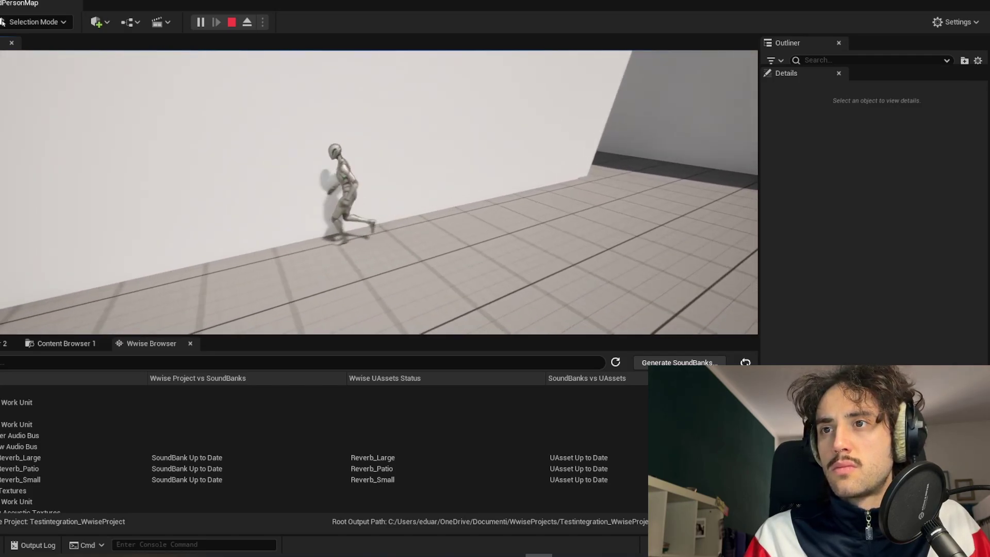
key("w")
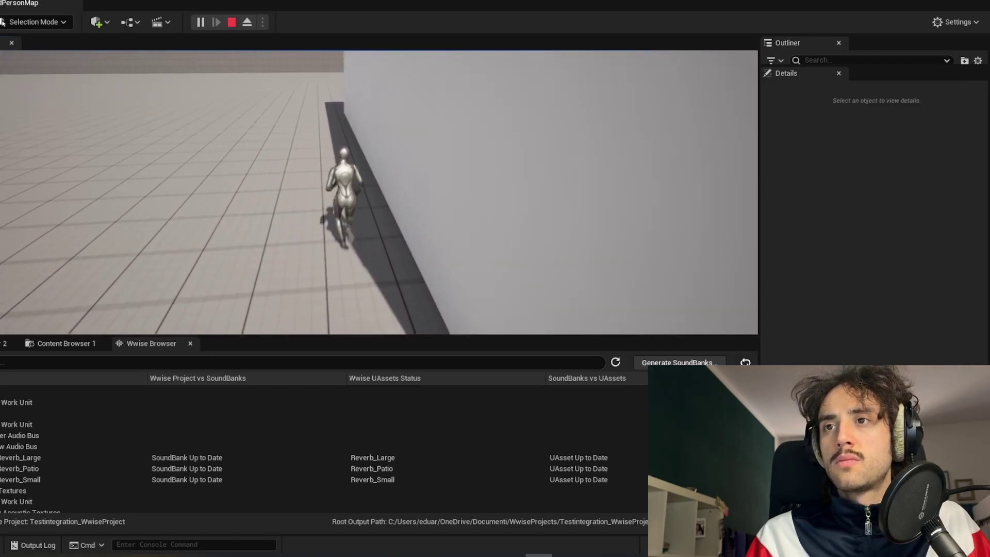
key("w")
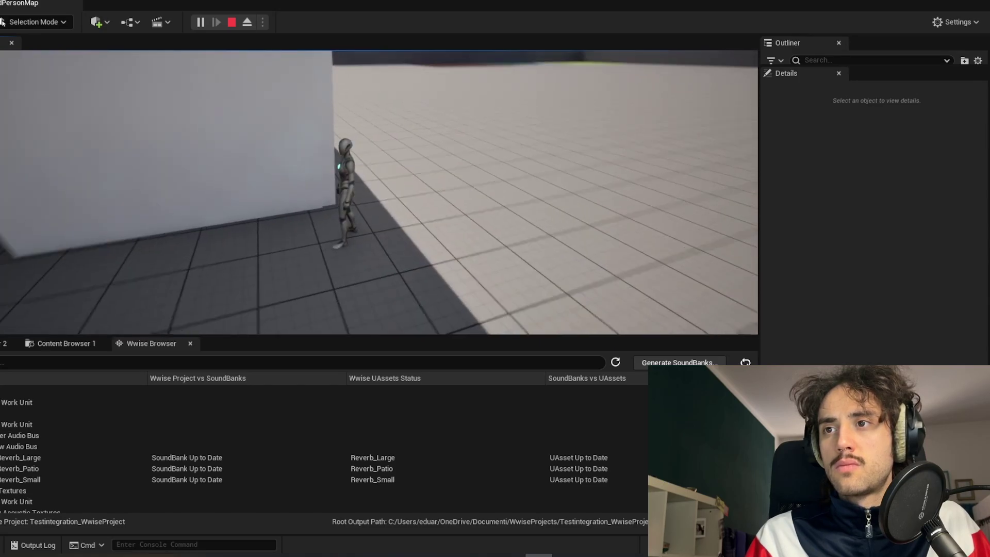
key("w")
key("w")
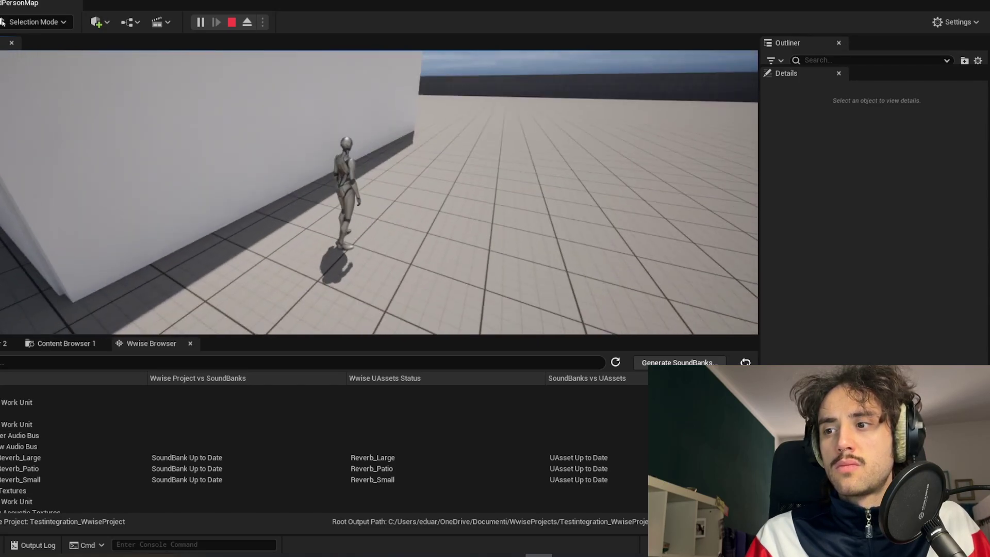
key("w")
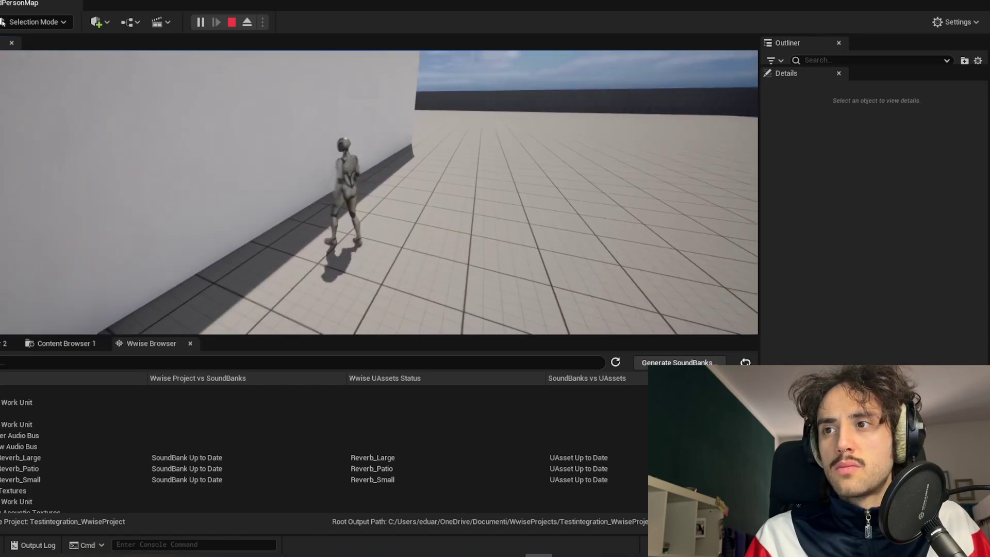
Step: Bring the character back through the doorway into the dark room and out again to compare the sound inside and outside
key("w")
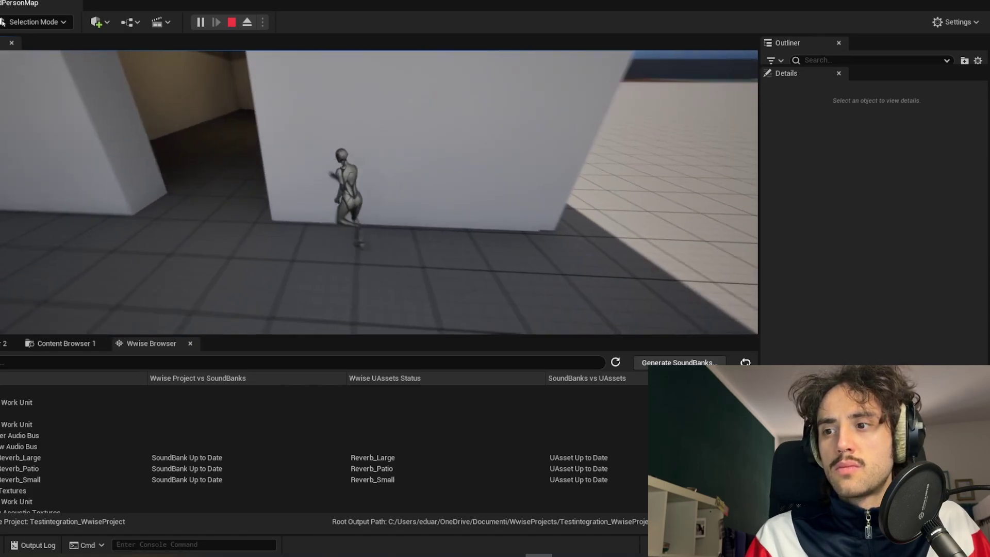
key("w")
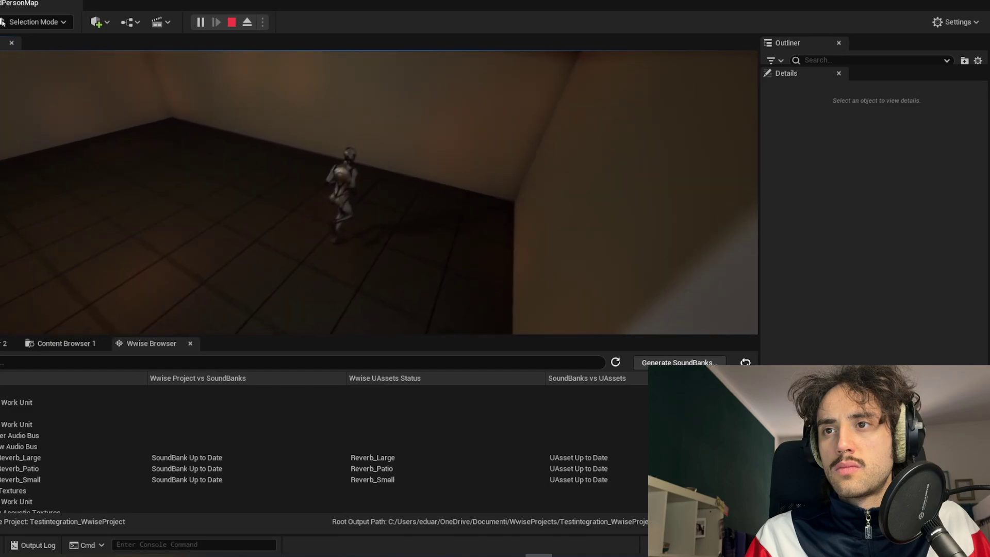
key("w")
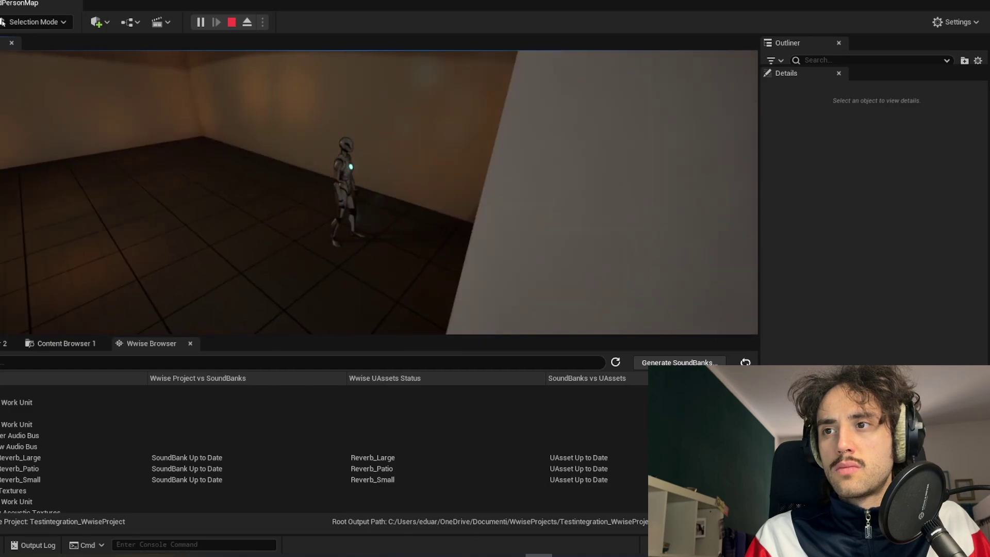
key("s")
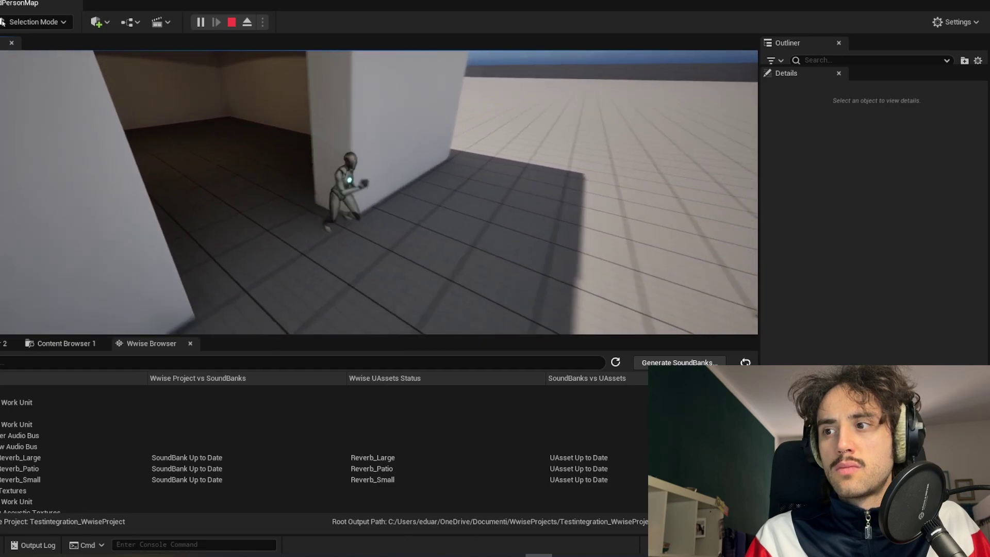
Step: Move the character around the room's outer corner and along the side wall to check sound occlusion, and stop the play session
key("w")
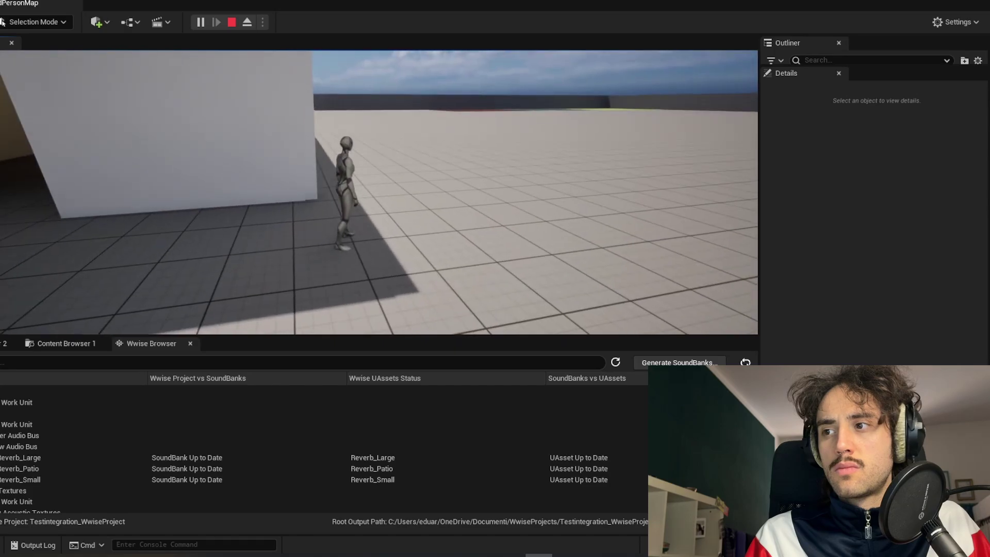
key("w")
key("w")
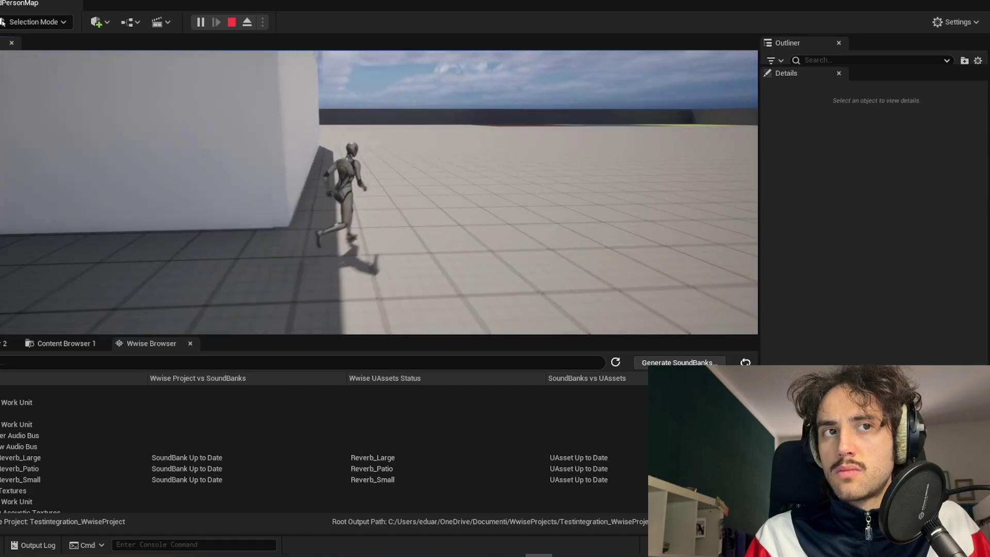
key("w")
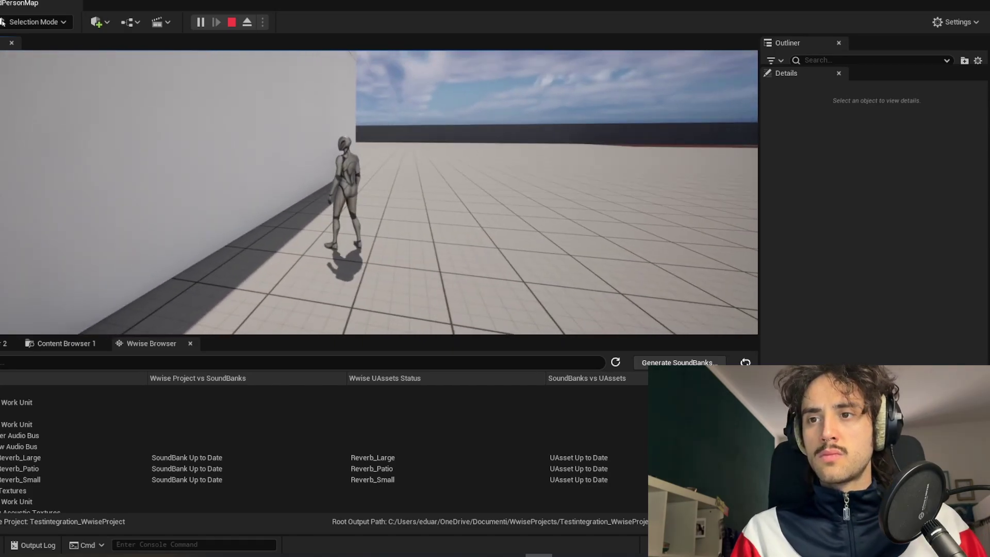
key("Escape")
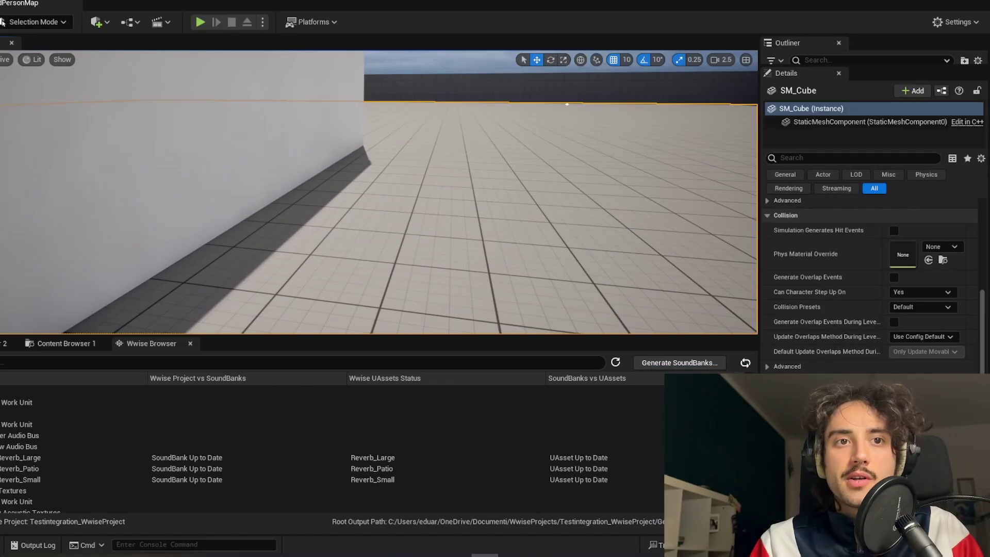